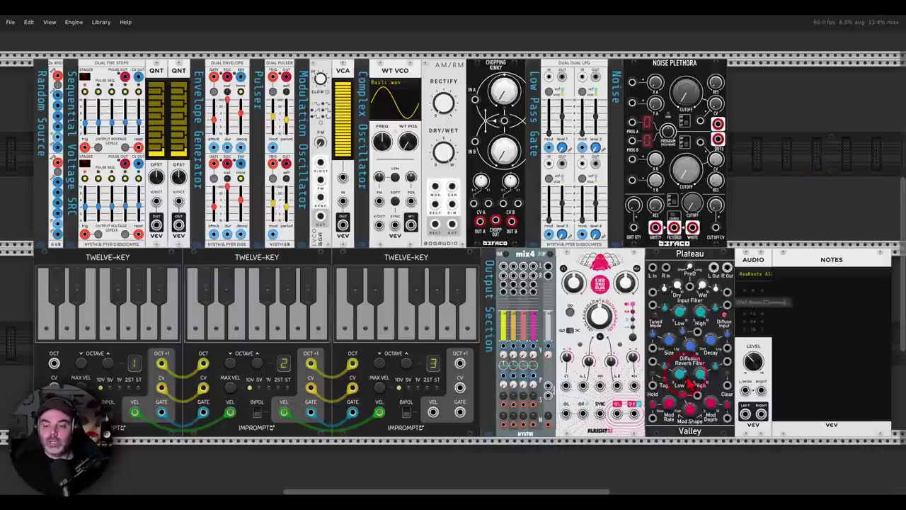
Examine the Dual Five Steps, Dual Envelope, Dual Pulser and Dual Dual LPG modules in the rack
left_click(600, 504)
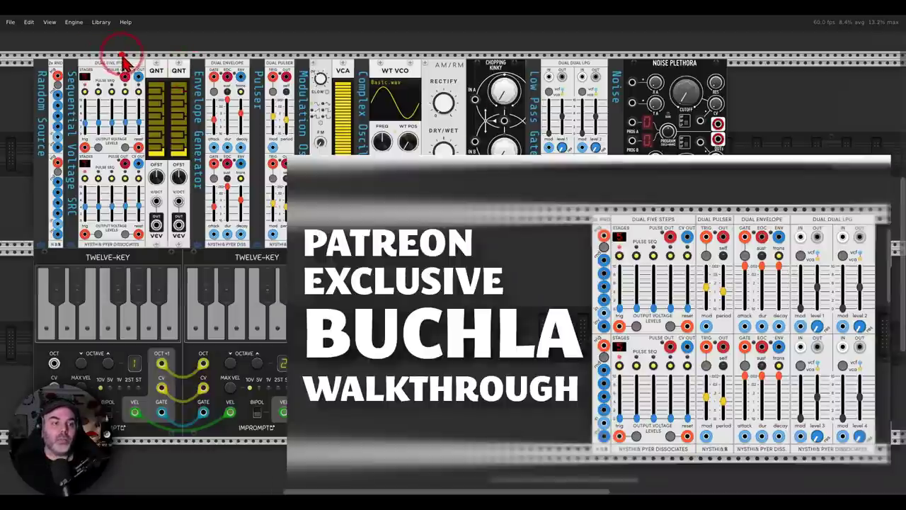
mouse_move(122, 55)
left_mouse_down()
mouse_move(119, 94)
mouse_move(126, 60)
left_mouse_up()
mouse_move(240, 58)
left_mouse_down()
mouse_move(218, 57)
mouse_move(204, 78)
mouse_move(241, 91)
mouse_move(253, 75)
mouse_move(236, 59)
left_mouse_up()
left_click_drag(290, 67, 291, 77)
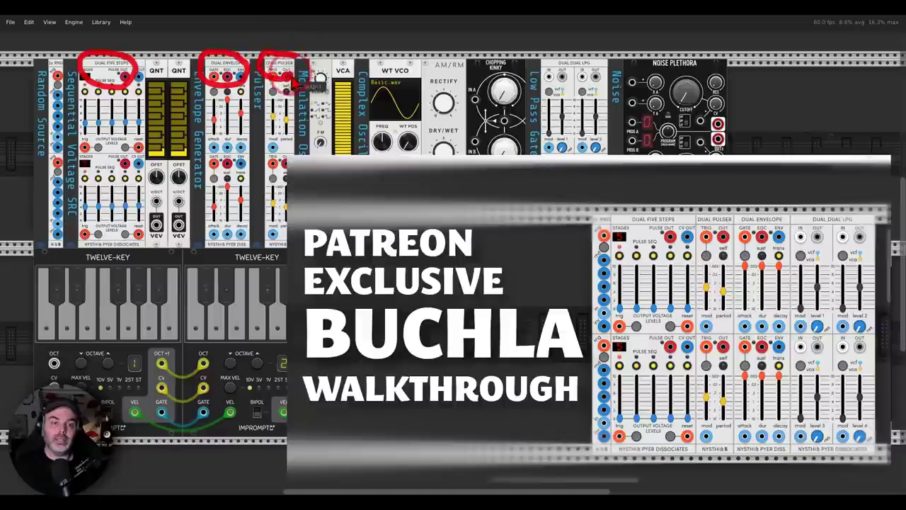
left_click_drag(582, 60, 599, 68)
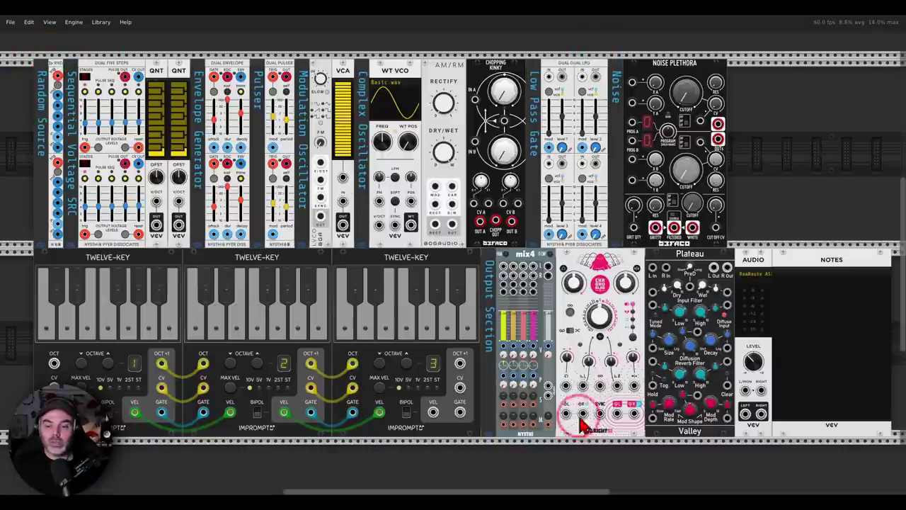
Switch to Buchla Easel V, examine the white patch sockets along its connection row, and return to the rack
left_click(453, 504)
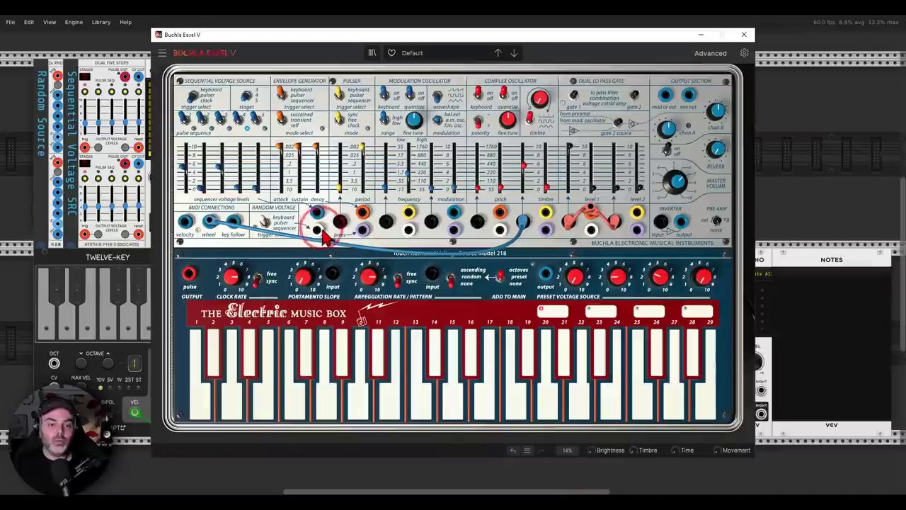
mouse_move(325, 227)
left_mouse_down()
mouse_move(327, 262)
mouse_move(327, 232)
left_mouse_up()
left_click_drag(418, 223, 424, 234)
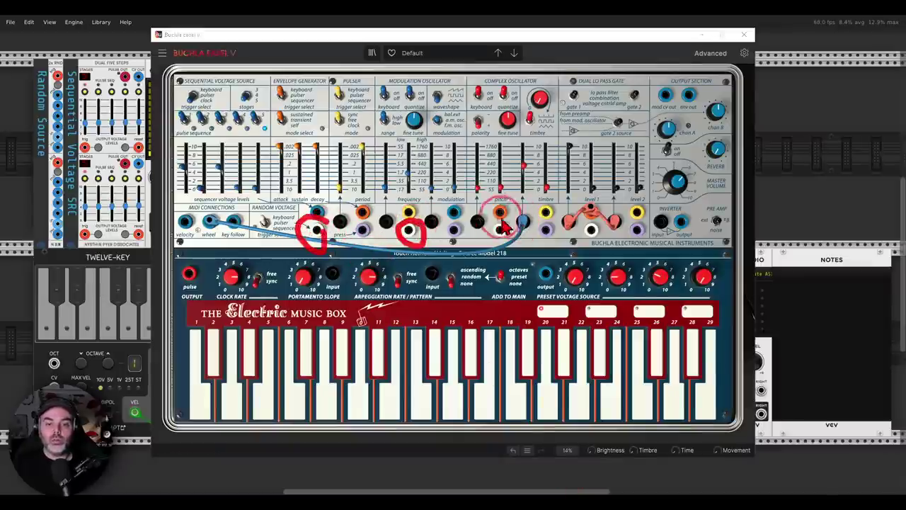
left_click_drag(500, 220, 515, 221)
mouse_move(601, 230)
left_mouse_down()
mouse_move(570, 241)
mouse_move(577, 209)
mouse_move(609, 209)
mouse_move(618, 226)
left_mouse_up()
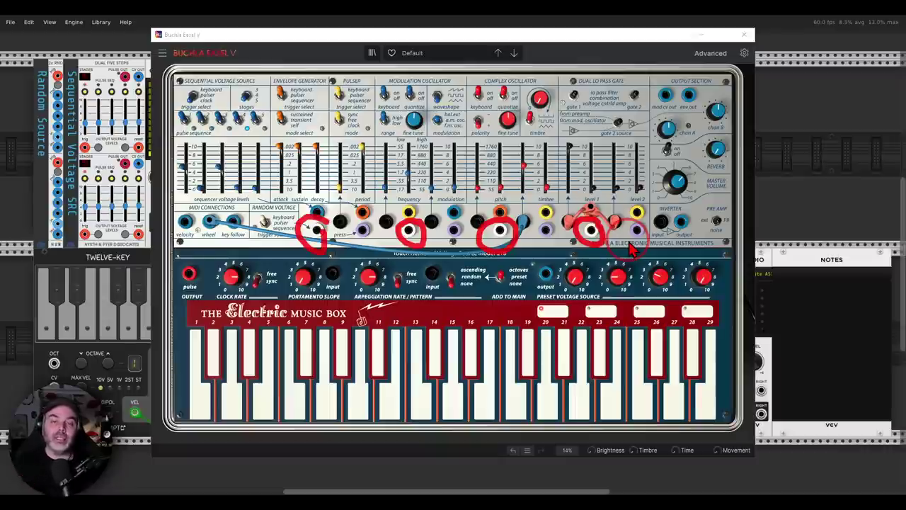
left_click(778, 198)
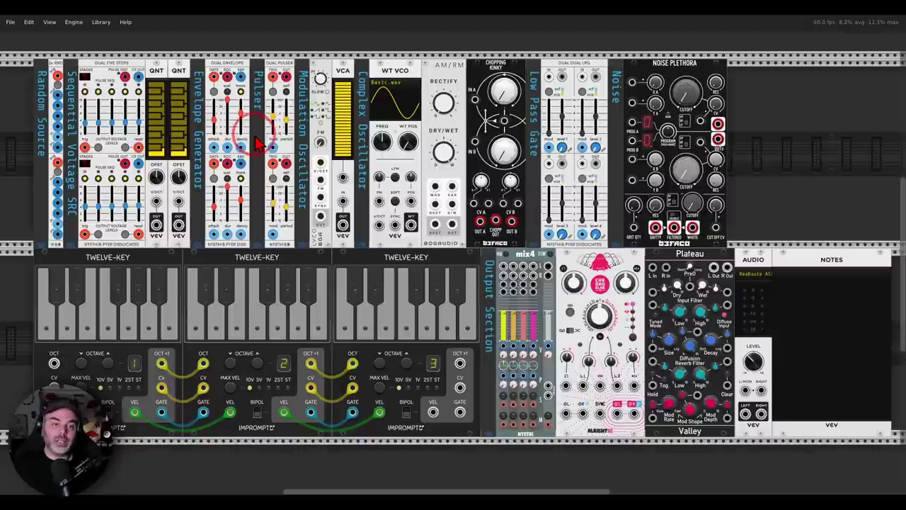
Examine the Random Source and Sequential Voltage SRC modules up close in the upper row of the rack
scroll(128, 182, "up", 3)
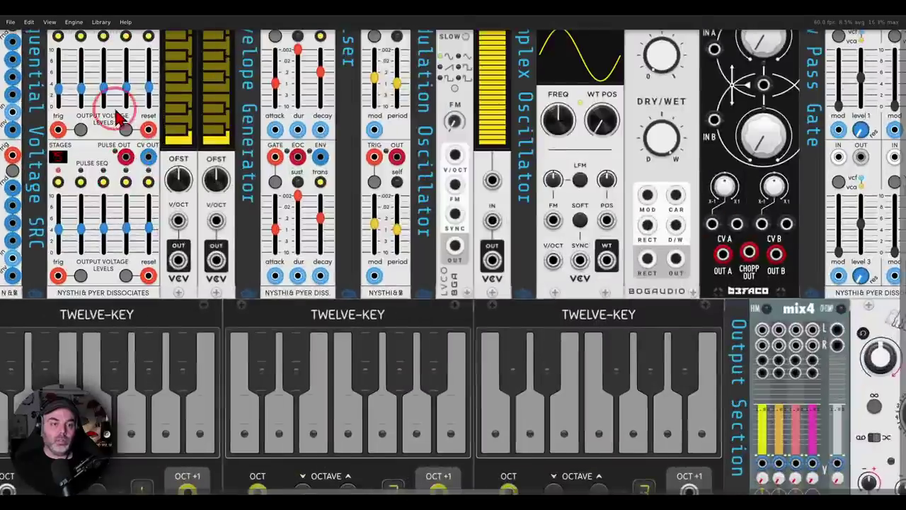
left_click_drag(119, 116, 390, 190)
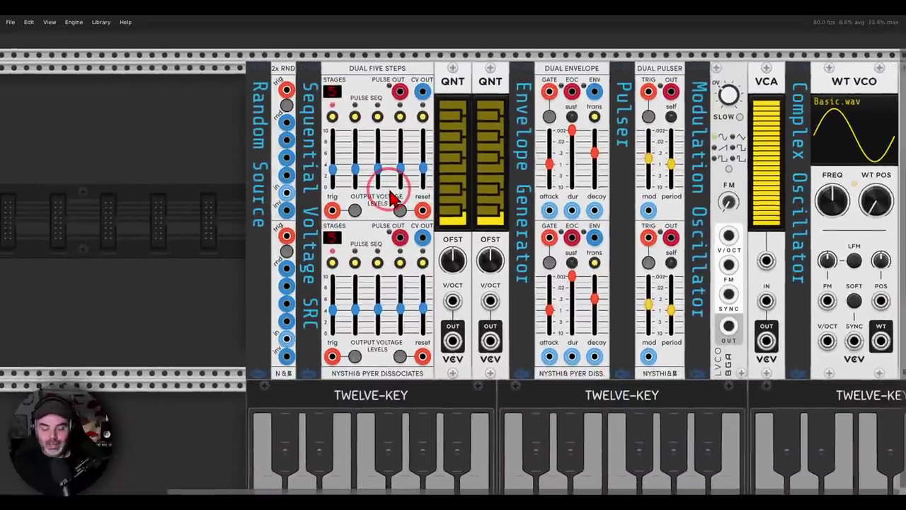
mouse_move(307, 68)
left_mouse_down()
mouse_move(243, 167)
mouse_move(265, 227)
mouse_move(297, 233)
mouse_move(335, 166)
mouse_move(311, 69)
left_mouse_up()
mouse_move(320, 241)
left_mouse_down()
mouse_move(276, 241)
mouse_move(316, 393)
mouse_move(323, 242)
left_mouse_up()
key("shift+super+F11")
mouse_move(310, 104)
left_mouse_down()
mouse_move(285, 114)
mouse_move(264, 172)
mouse_move(294, 204)
mouse_move(323, 130)
mouse_move(309, 108)
left_mouse_up()
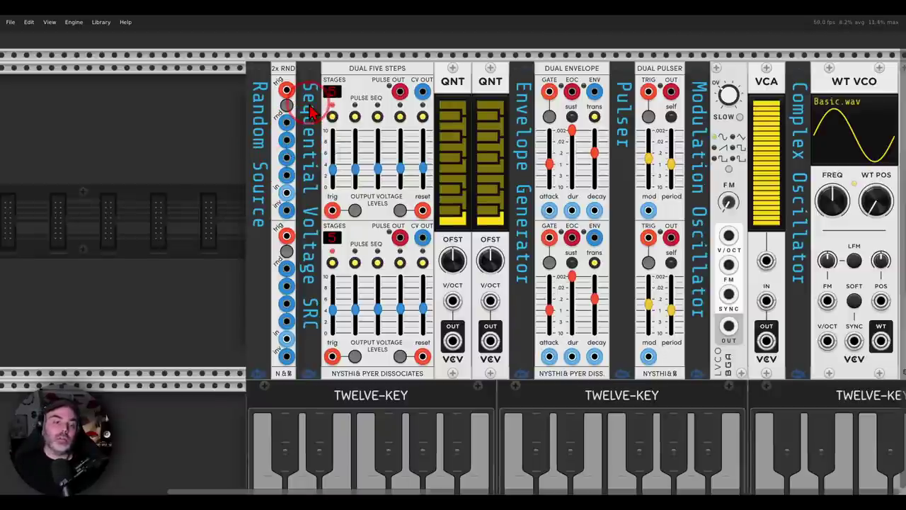
left_click_drag(297, 79, 287, 96)
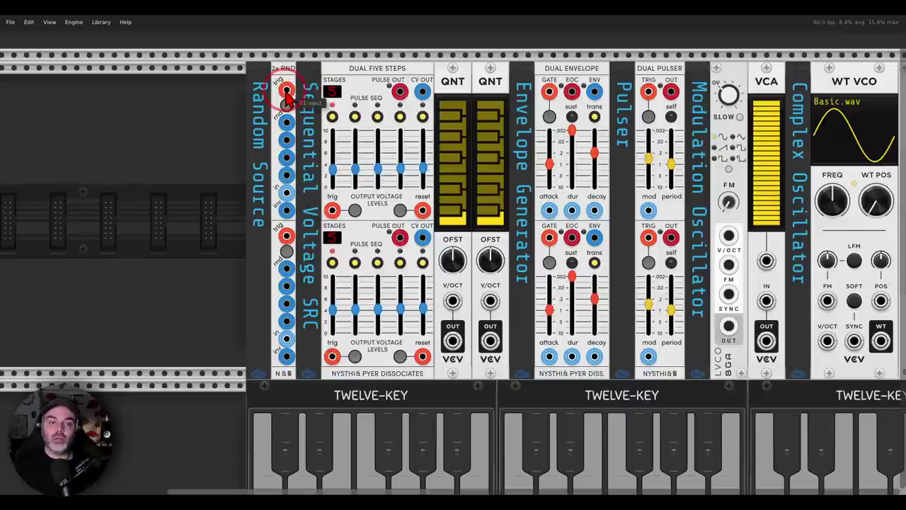
left_click_drag(351, 90, 329, 84)
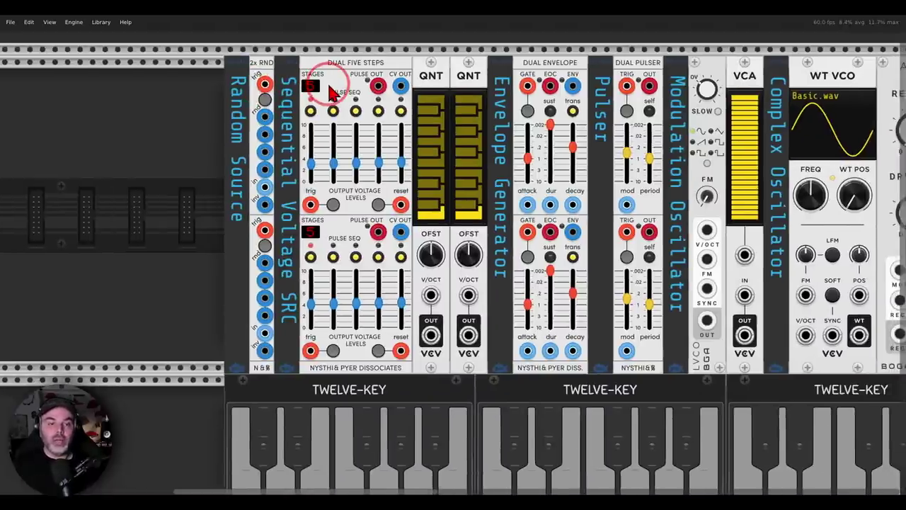
Compare the Sequential Voltage Source section in Buchla Easel V with the two sequencers of the rack's Dual Five Steps module
left_click(603, 502)
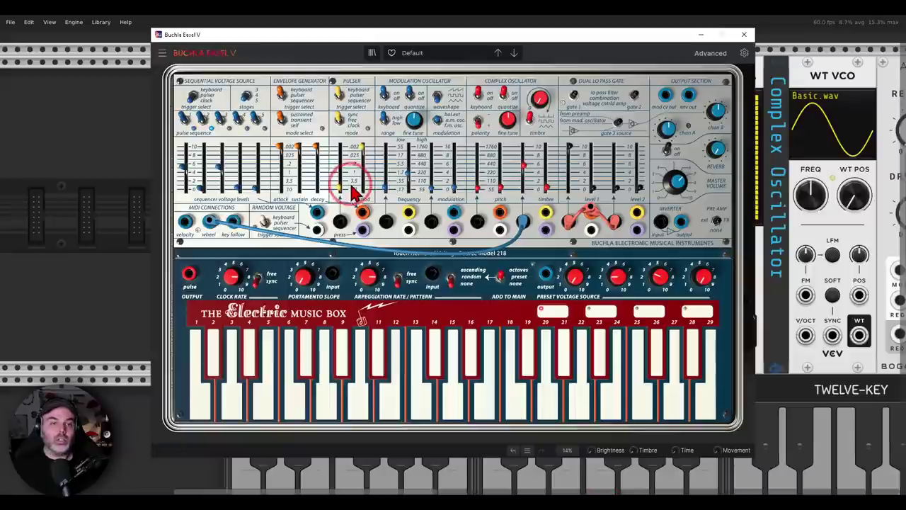
mouse_move(251, 79)
left_mouse_down()
mouse_move(179, 79)
mouse_move(186, 178)
mouse_move(276, 167)
mouse_move(263, 84)
left_mouse_up()
key("Escape")
left_click(93, 118)
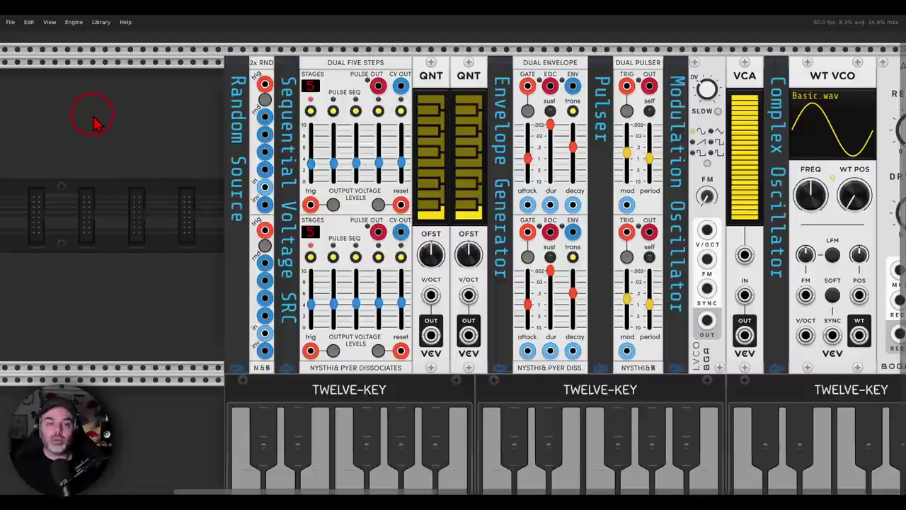
mouse_move(421, 76)
left_mouse_down()
mouse_move(349, 200)
mouse_move(432, 103)
mouse_move(383, 186)
mouse_move(380, 272)
mouse_move(400, 220)
mouse_move(288, 262)
mouse_move(317, 376)
mouse_move(418, 346)
mouse_move(423, 242)
left_mouse_up()
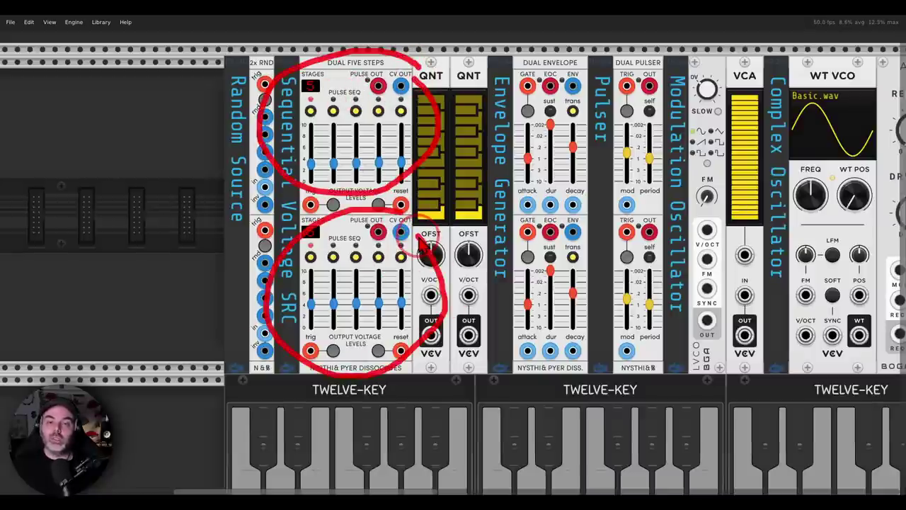
key("Escape")
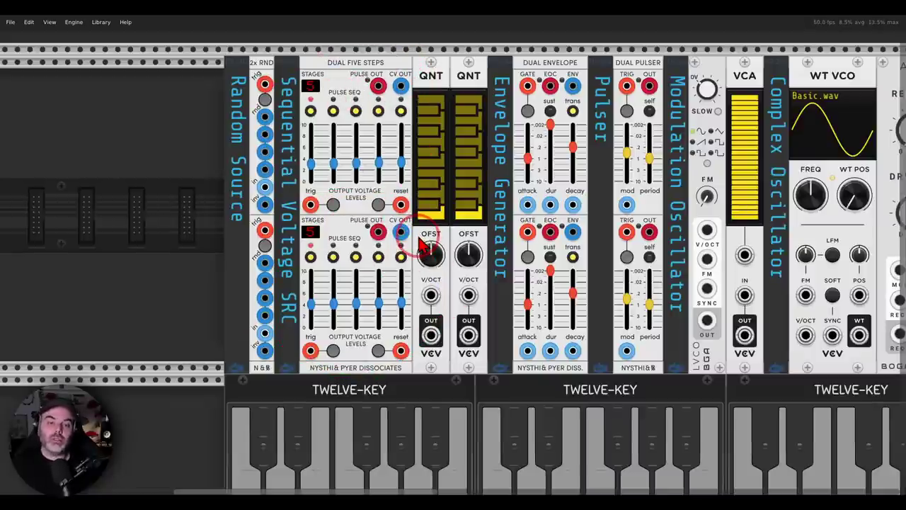
Compare the Envelope Generator section in Buchla Easel V with the two envelopes of the rack's Dual Envelope module
scroll(419, 242, "right", 3)
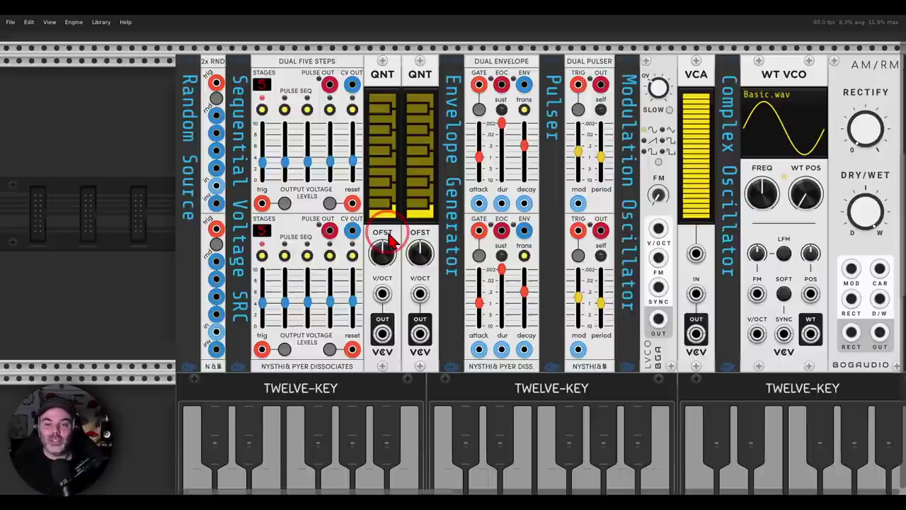
left_click_drag(425, 234, 286, 236)
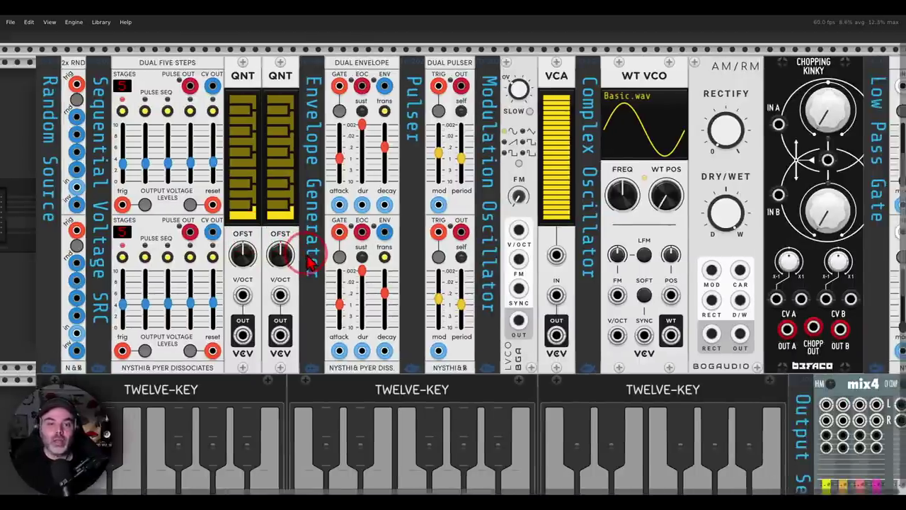
left_click(593, 500)
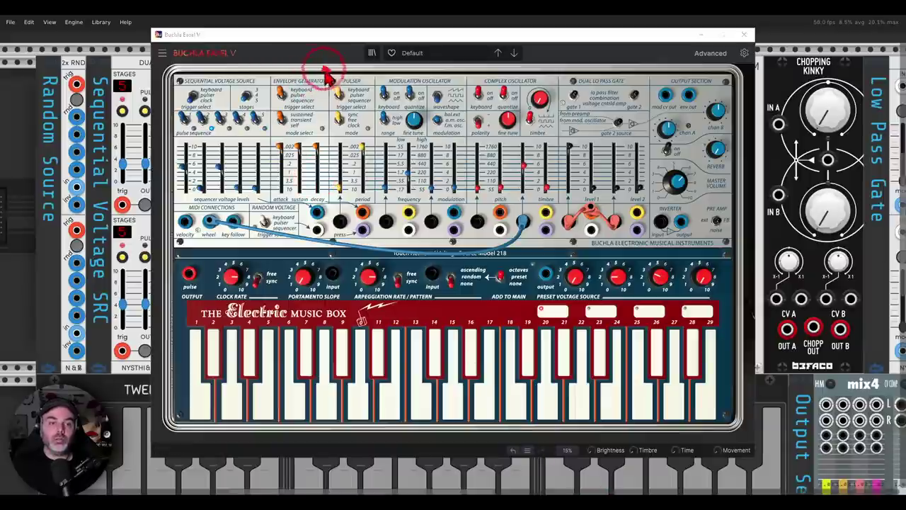
left_click(115, 56)
mouse_move(402, 47)
left_mouse_down()
mouse_move(357, 202)
mouse_move(398, 156)
left_mouse_up()
mouse_move(411, 211)
left_mouse_down()
mouse_move(319, 244)
mouse_move(304, 335)
mouse_move(338, 379)
mouse_move(411, 346)
mouse_move(416, 237)
left_mouse_up()
key("Escape")
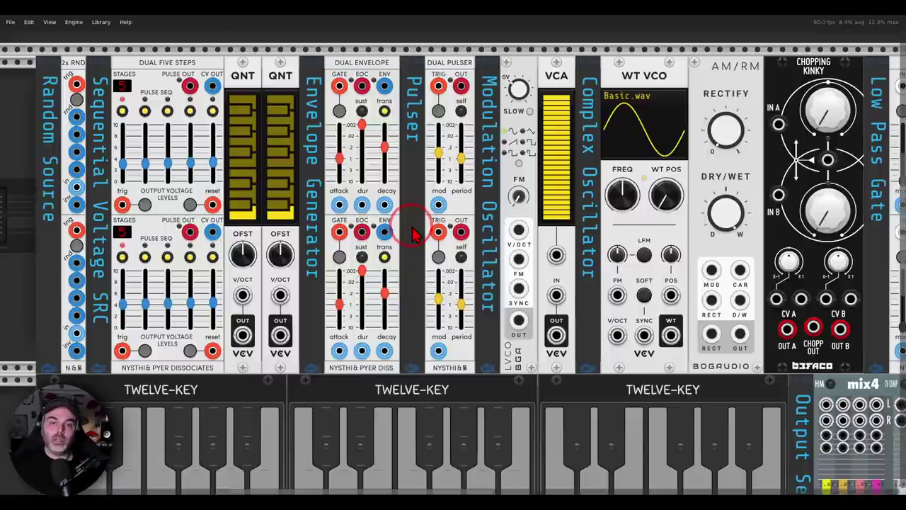
Examine the Dual Pulser module, check its counterpart in Buchla Easel V, and return to the rack
left_click_drag(414, 233, 385, 233)
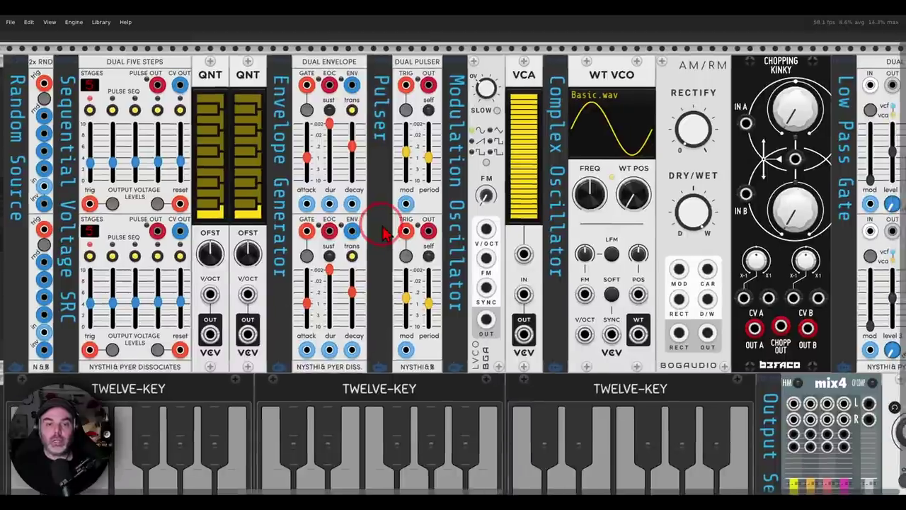
mouse_move(446, 63)
left_mouse_down()
mouse_move(364, 149)
mouse_move(487, 159)
mouse_move(427, 173)
mouse_move(448, 240)
mouse_move(371, 238)
mouse_move(432, 386)
mouse_move(473, 248)
left_mouse_up()
left_click(595, 498)
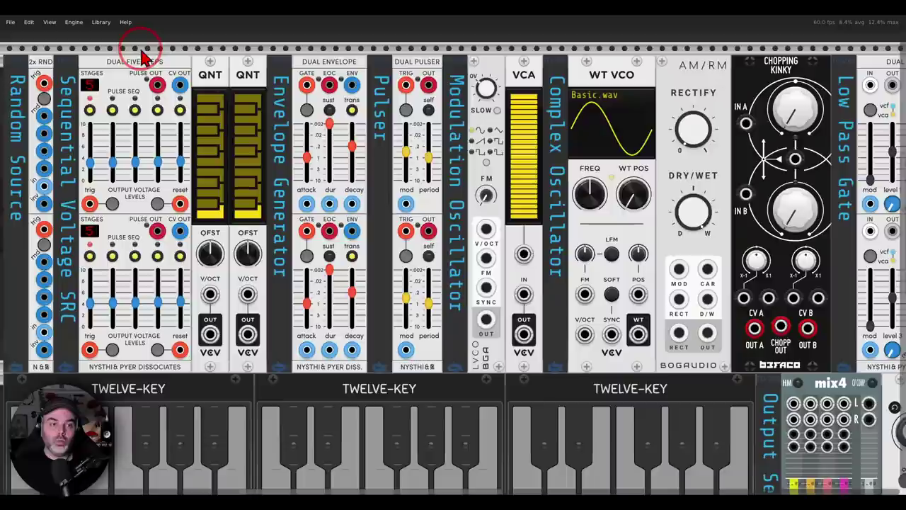
left_click(140, 51)
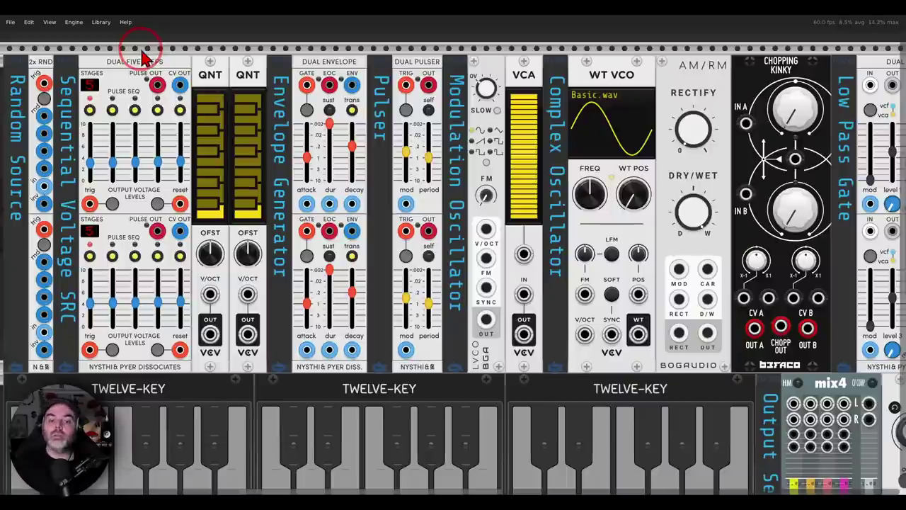
Examine the Modulation Oscillator's LVCO module, including its waveform selector, FM control and slow mode
left_click_drag(430, 199, 315, 205)
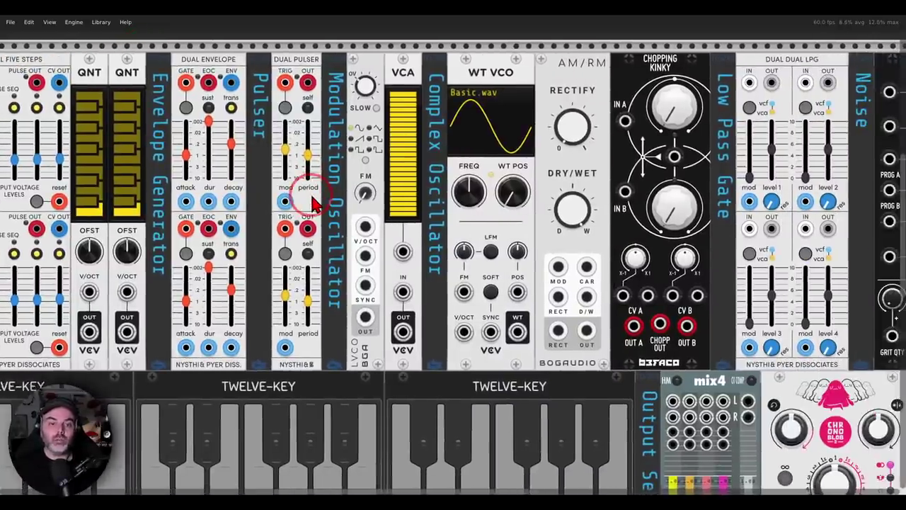
mouse_move(438, 51)
left_mouse_down()
mouse_move(403, 52)
mouse_move(328, 104)
mouse_move(298, 285)
mouse_move(394, 389)
mouse_move(486, 224)
mouse_move(438, 62)
left_mouse_up()
mouse_move(393, 341)
left_mouse_down()
mouse_move(364, 324)
mouse_move(344, 382)
mouse_move(388, 347)
left_mouse_up()
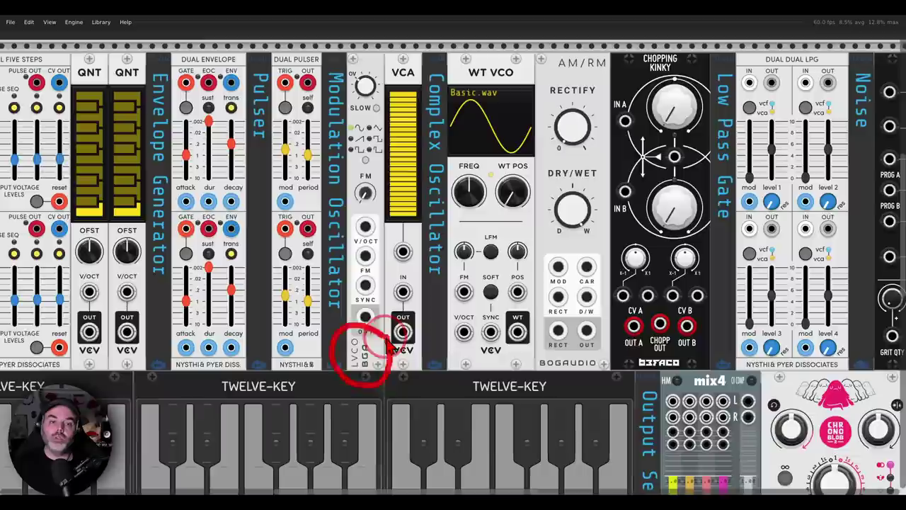
left_click(367, 161)
left_click(367, 162)
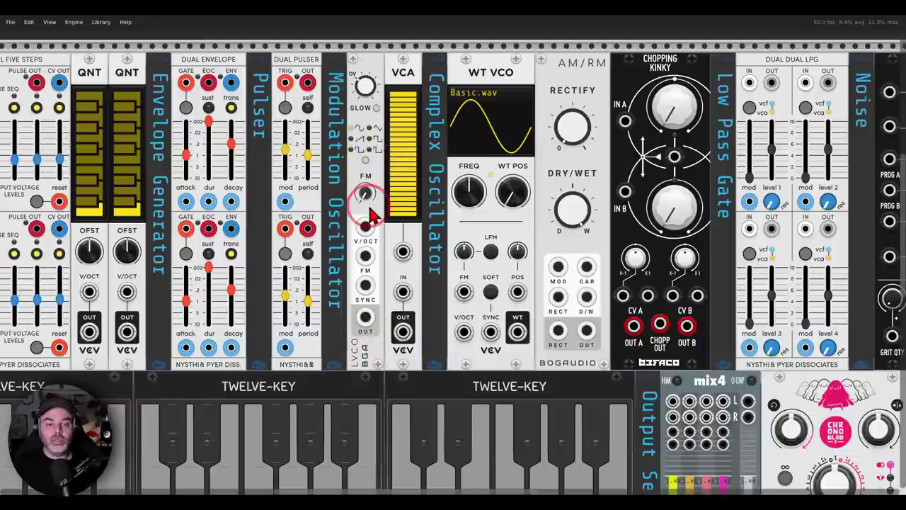
mouse_move(381, 216)
left_mouse_down()
mouse_move(355, 216)
mouse_move(328, 281)
mouse_move(356, 308)
mouse_move(392, 276)
mouse_move(381, 223)
left_mouse_up()
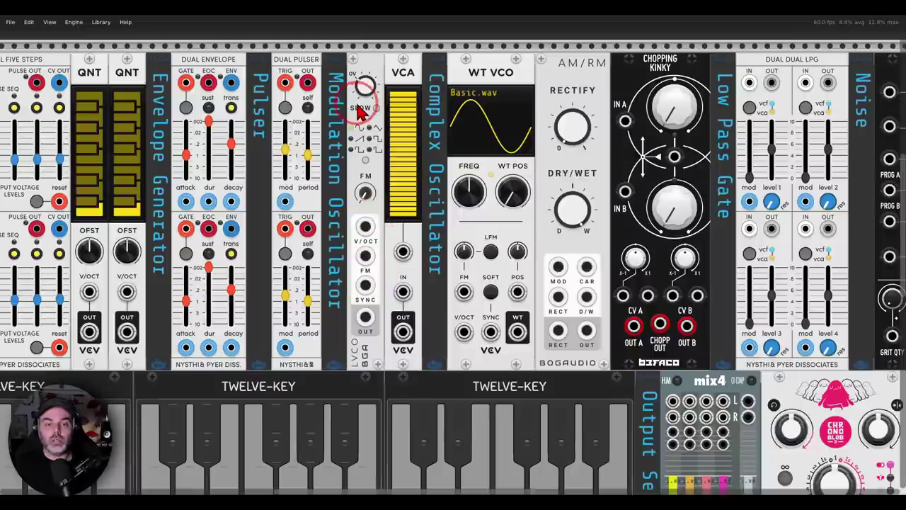
mouse_move(381, 101)
left_mouse_down()
mouse_move(366, 100)
mouse_move(383, 116)
mouse_move(386, 106)
left_mouse_up()
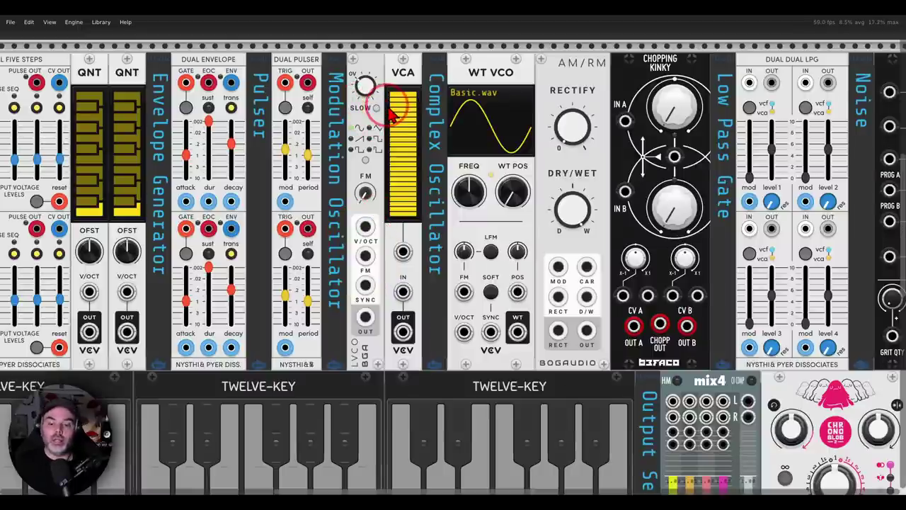
Switch to Buchla Easel V, examine the Modulation Oscillator's modulation type and range switches, and return to the rack
left_click(613, 500)
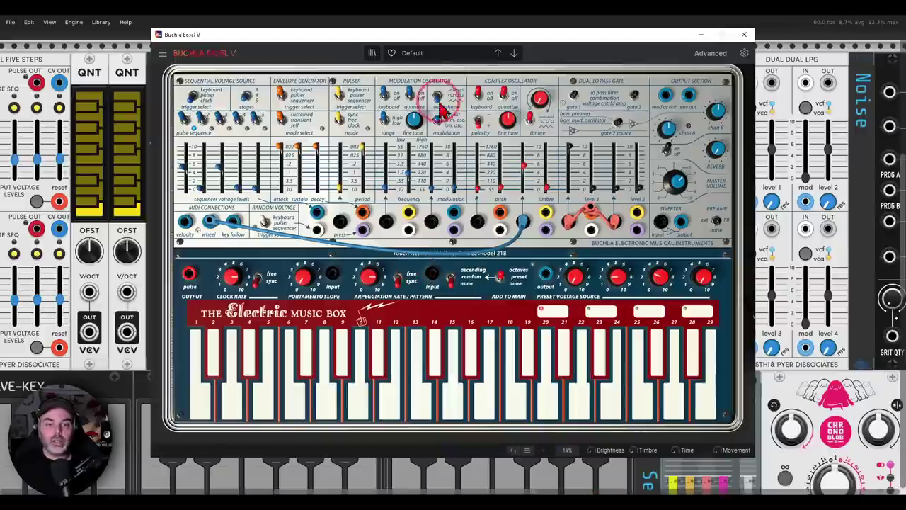
mouse_move(464, 72)
left_mouse_down()
mouse_move(367, 82)
mouse_move(362, 189)
mouse_move(421, 230)
mouse_move(476, 183)
mouse_move(480, 92)
mouse_move(431, 94)
mouse_move(430, 116)
mouse_move(462, 125)
mouse_move(473, 89)
mouse_move(465, 85)
mouse_move(424, 122)
mouse_move(428, 153)
mouse_move(464, 135)
mouse_move(470, 119)
mouse_move(428, 114)
mouse_move(484, 120)
left_mouse_up()
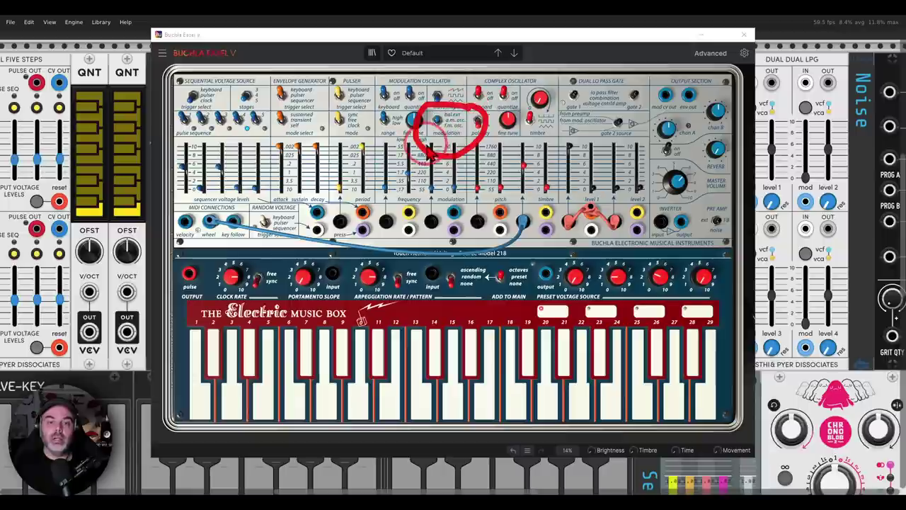
mouse_move(432, 106)
left_mouse_down()
mouse_move(414, 99)
mouse_move(369, 117)
mouse_move(427, 135)
left_mouse_up()
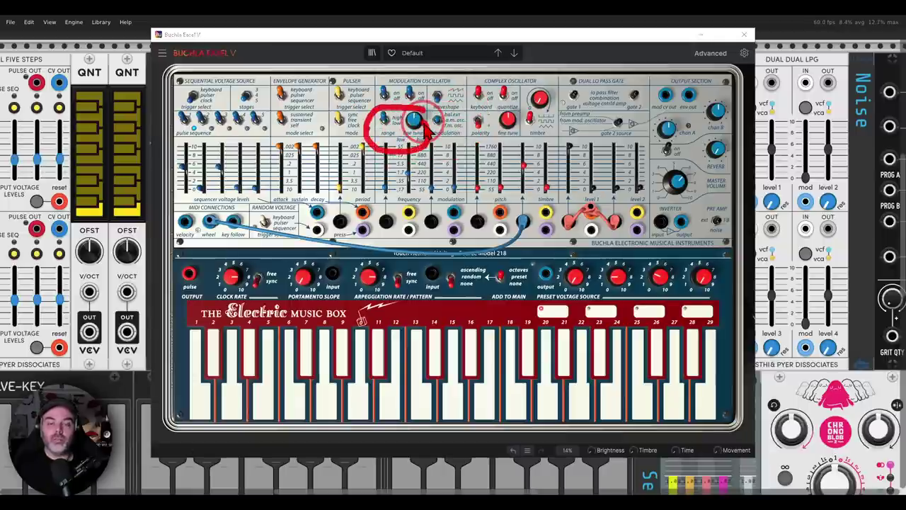
left_click(130, 66)
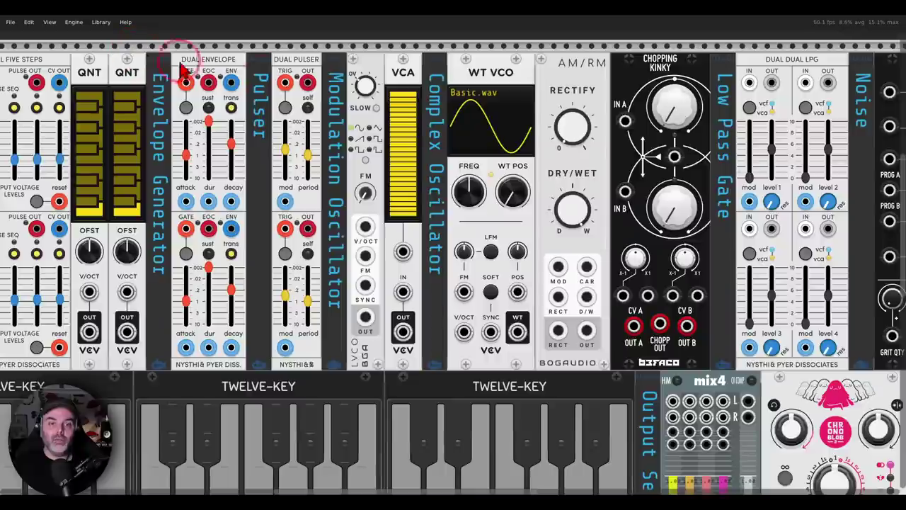
Examine the VCA of the Modulation Oscillator group and the WT VCO of the Complex Oscillator group, including its wavetable position and FM controls
mouse_move(416, 71)
left_mouse_down()
mouse_move(379, 90)
mouse_move(425, 73)
left_mouse_up()
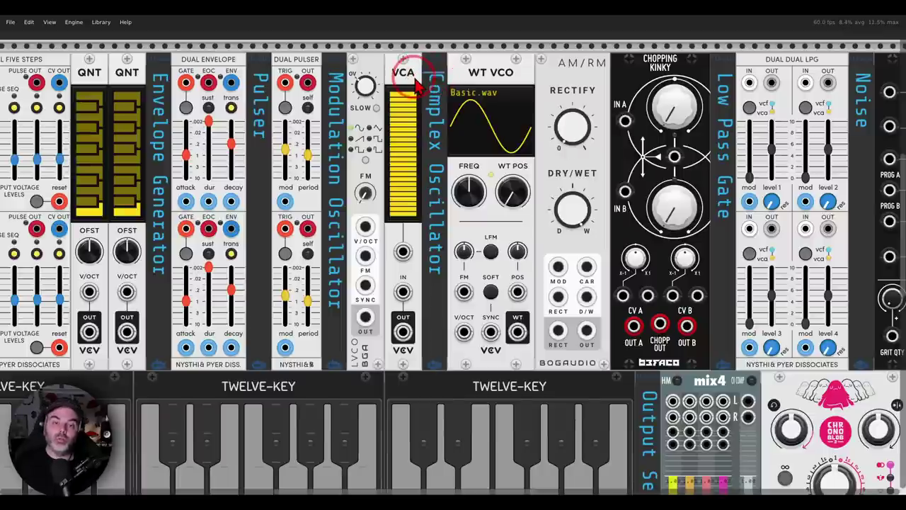
left_click_drag(418, 83, 303, 70)
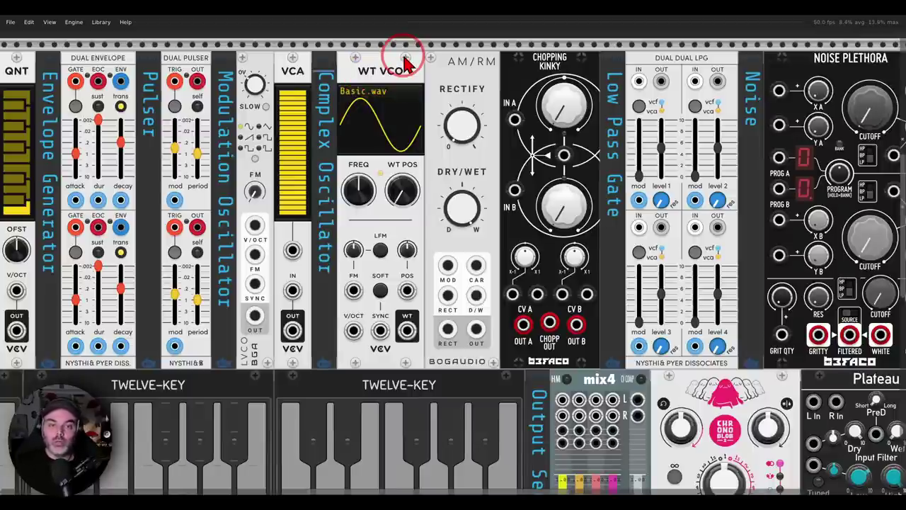
left_click_drag(403, 191, 454, 254)
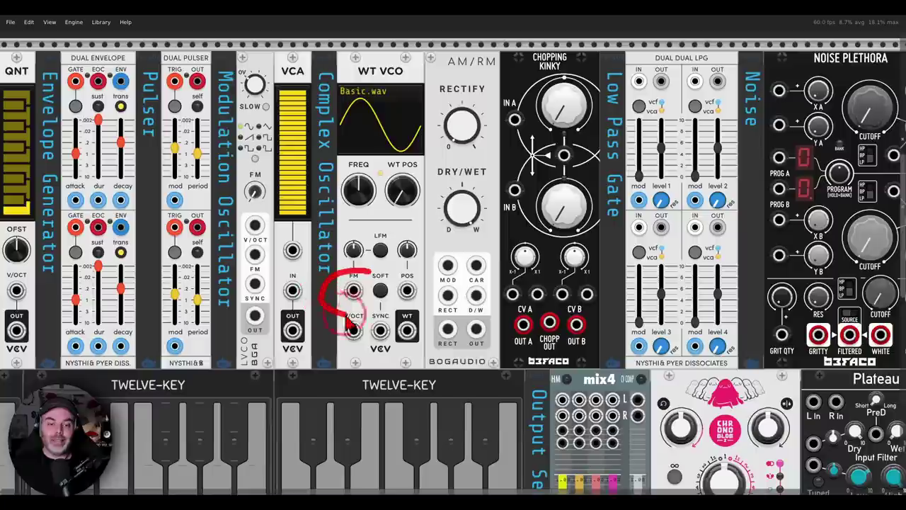
mouse_move(346, 316)
left_mouse_down()
mouse_move(377, 287)
mouse_move(359, 269)
left_mouse_up()
mouse_move(422, 270)
left_mouse_down()
mouse_move(393, 272)
mouse_move(392, 299)
mouse_move(427, 301)
mouse_move(421, 270)
left_mouse_up()
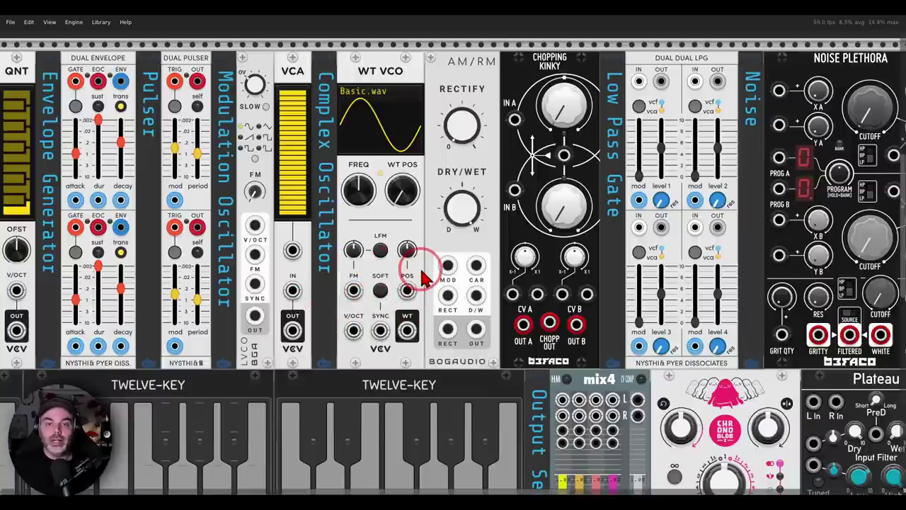
Examine the Complex Oscillator's AM/RM module and the Chopping Kinky module with its two inputs and its outputs
mouse_move(513, 48)
left_mouse_down()
mouse_move(469, 44)
mouse_move(432, 51)
mouse_move(456, 101)
mouse_move(519, 91)
mouse_move(517, 56)
left_mouse_up()
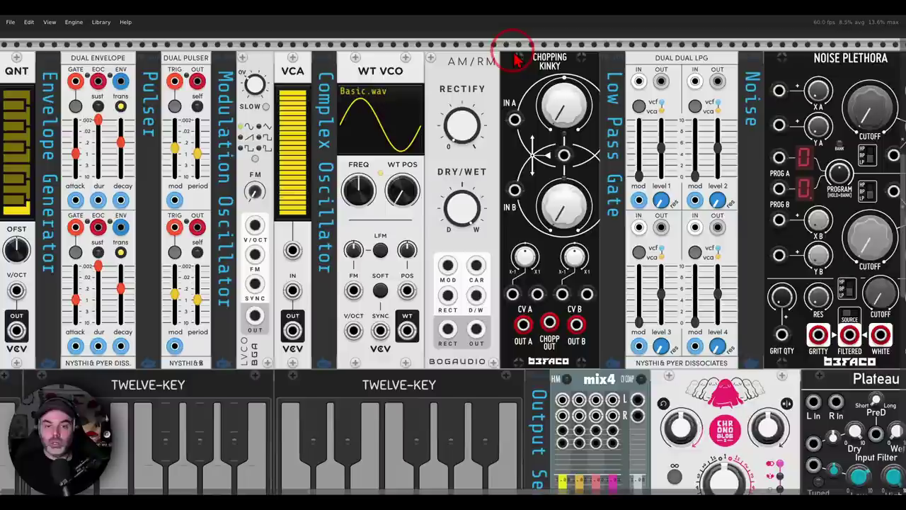
mouse_move(477, 249)
left_mouse_down()
mouse_move(410, 265)
mouse_move(482, 312)
mouse_move(488, 256)
left_mouse_up()
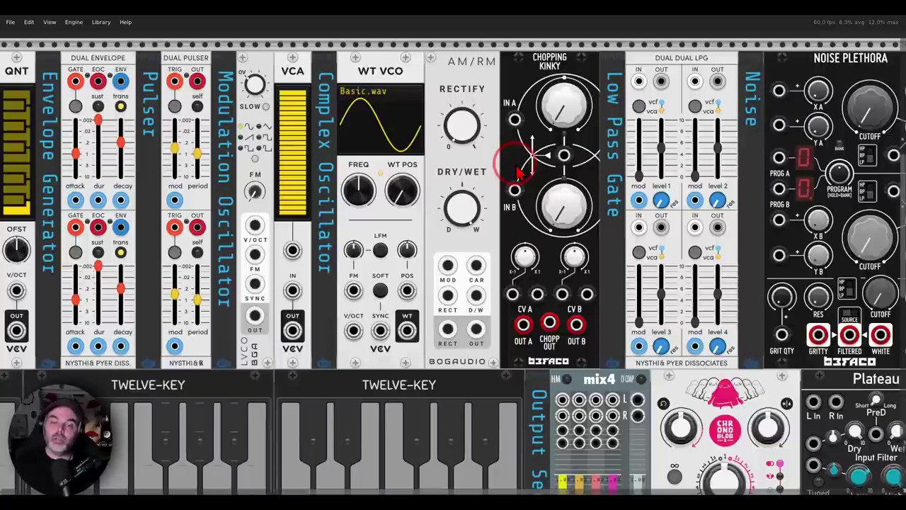
mouse_move(579, 43)
left_mouse_down()
mouse_move(528, 50)
mouse_move(520, 78)
mouse_move(539, 99)
mouse_move(571, 100)
mouse_move(582, 56)
left_mouse_up()
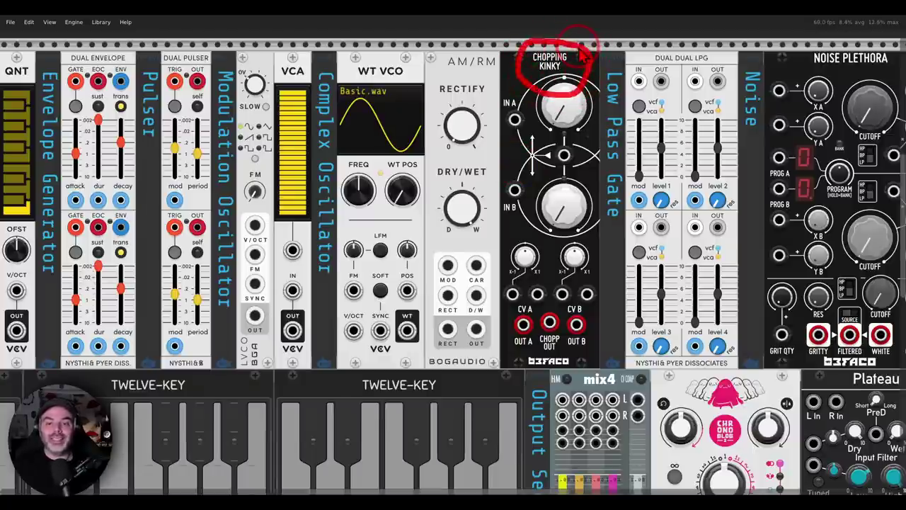
mouse_move(534, 89)
left_mouse_down()
mouse_move(495, 245)
mouse_move(547, 117)
left_mouse_up()
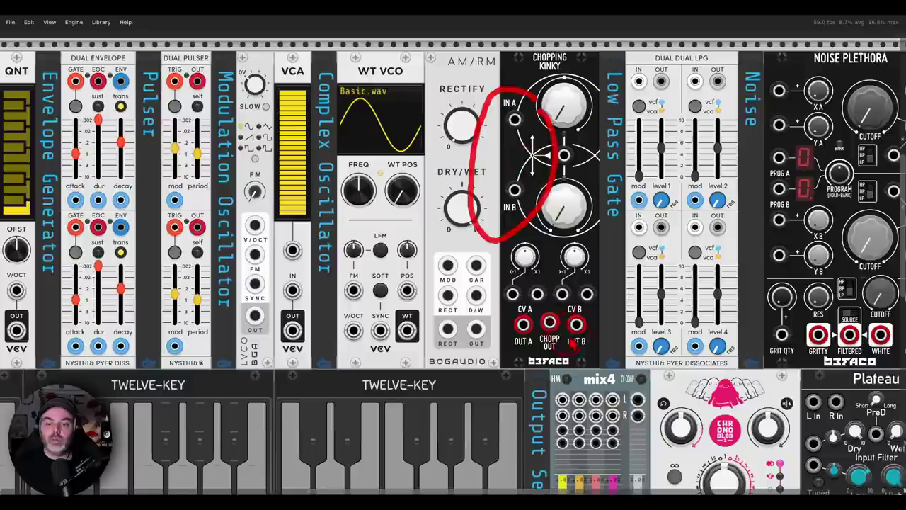
mouse_move(605, 306)
left_mouse_down()
mouse_move(571, 296)
mouse_move(492, 325)
mouse_move(543, 373)
mouse_move(610, 315)
left_mouse_up()
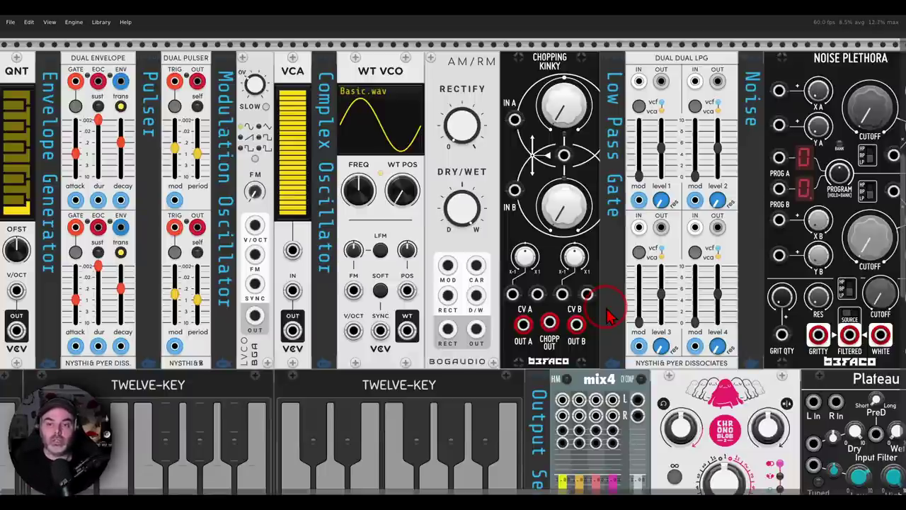
Switch to Buchla Easel V, examine the Complex Oscillator's timbre knob, switch and slider, and return to the rack
left_click(599, 495)
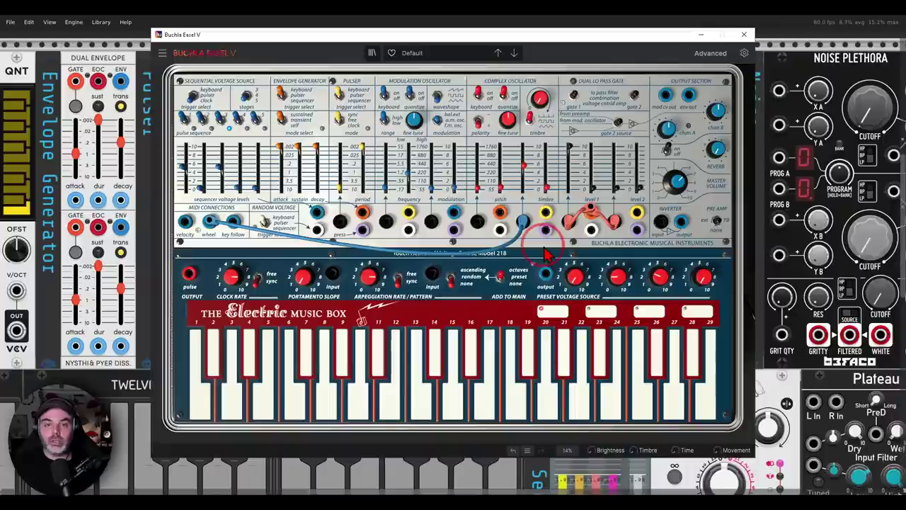
mouse_move(557, 83)
left_mouse_down()
mouse_move(518, 127)
mouse_move(557, 152)
mouse_move(567, 114)
mouse_move(543, 87)
left_mouse_up()
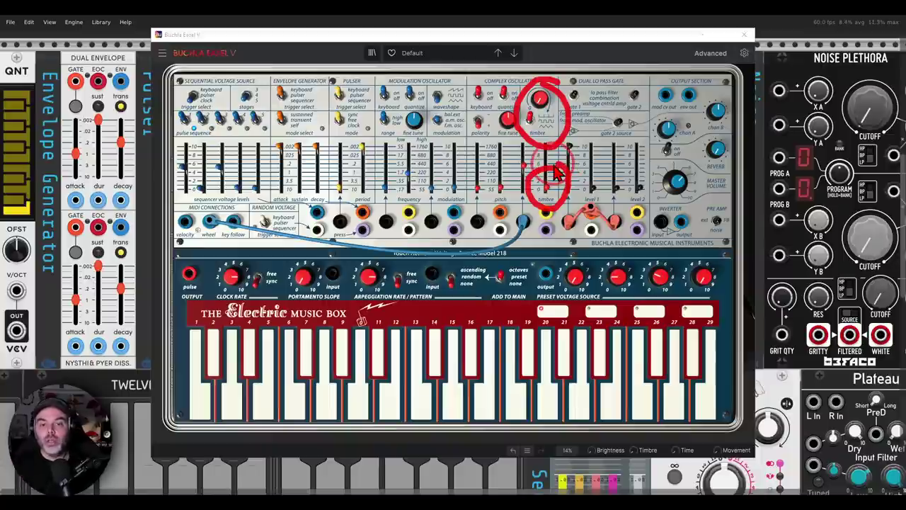
left_click(139, 41)
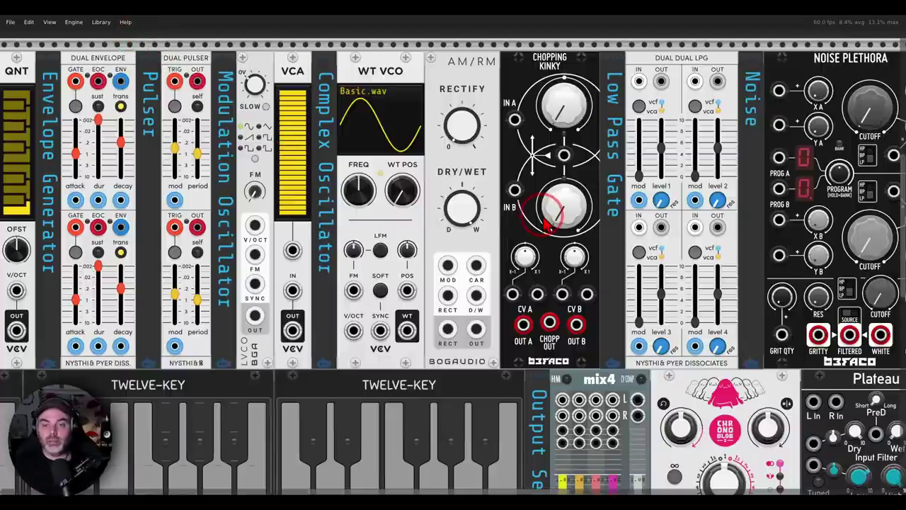
Examine the upper and lower pairs of low pass gates in the Dual Dual LPG module
left_click_drag(541, 219, 338, 223)
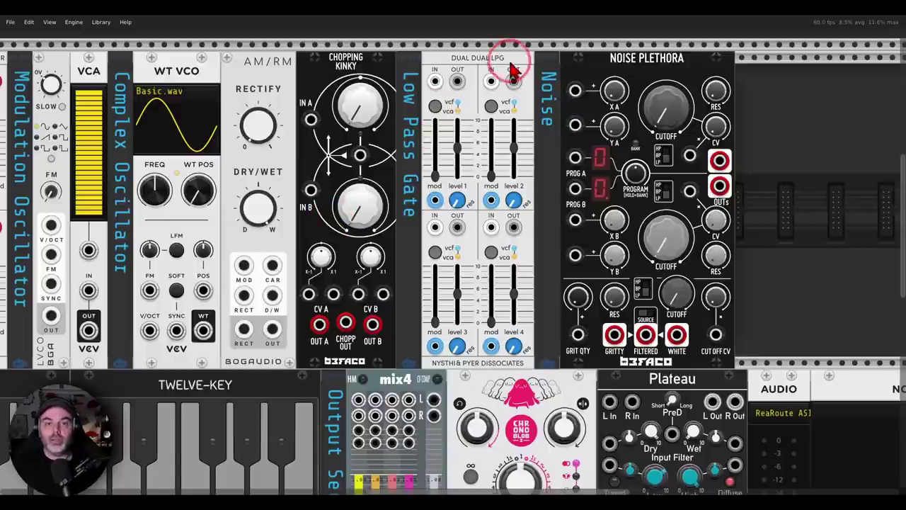
mouse_move(417, 60)
left_mouse_down()
mouse_move(404, 164)
mouse_move(427, 193)
mouse_move(474, 213)
mouse_move(516, 190)
mouse_move(547, 124)
mouse_move(530, 53)
left_mouse_up()
mouse_move(536, 209)
left_mouse_down()
mouse_move(534, 238)
mouse_move(534, 215)
mouse_move(431, 239)
mouse_move(402, 321)
mouse_move(449, 377)
mouse_move(553, 286)
left_mouse_up()
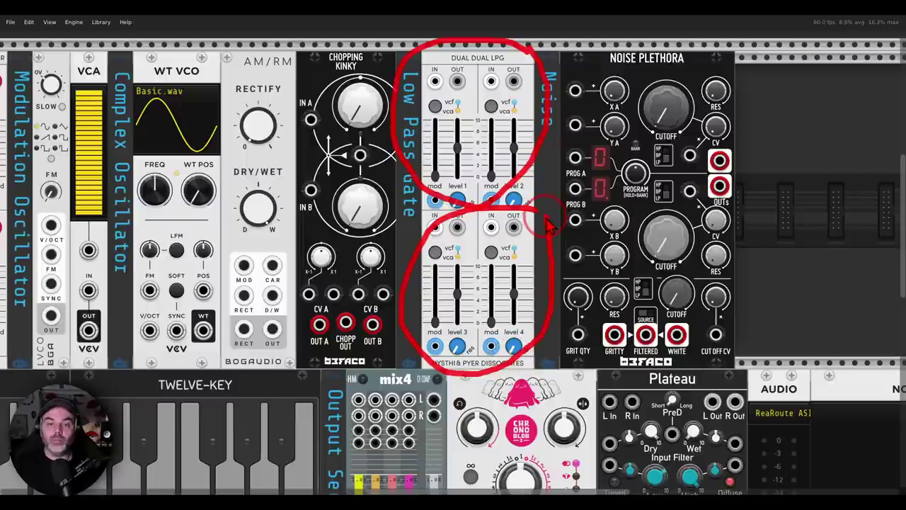
key("Escape")
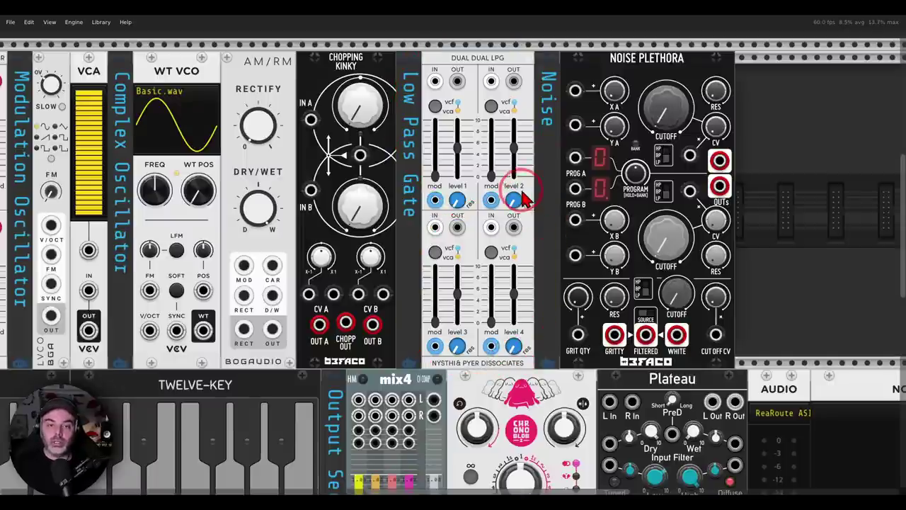
Lower the Dual Dual LPG's level 1 slider slightly and try out the first gate's modulation slider
left_click_drag(458, 148, 457, 256)
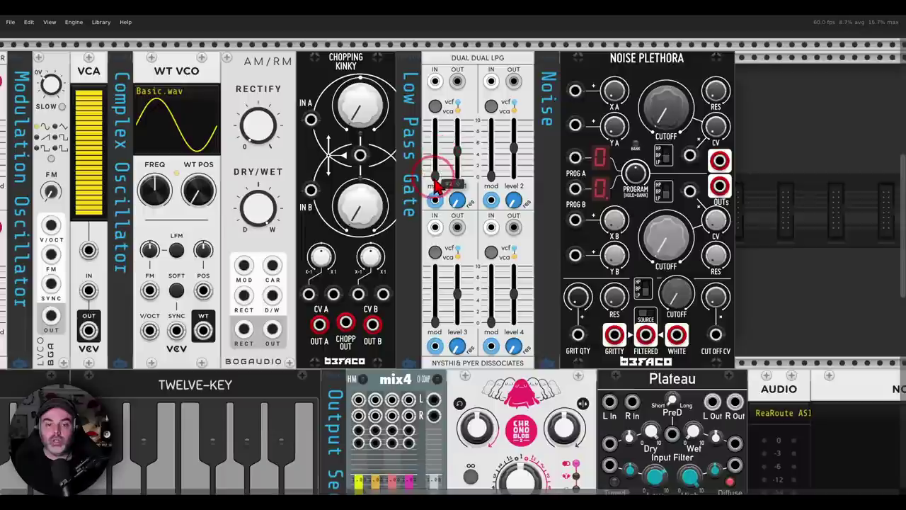
left_click_drag(437, 177, 453, 257)
left_click_drag(436, 167, 441, 186)
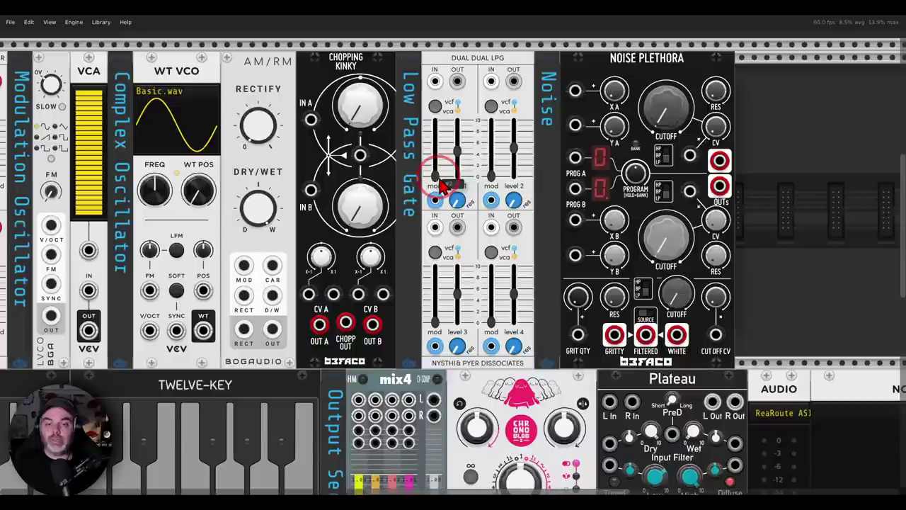
Switch to Buchla Easel V, examine the Dual Lo Pass Gate section, and return to the rack
left_click(587, 506)
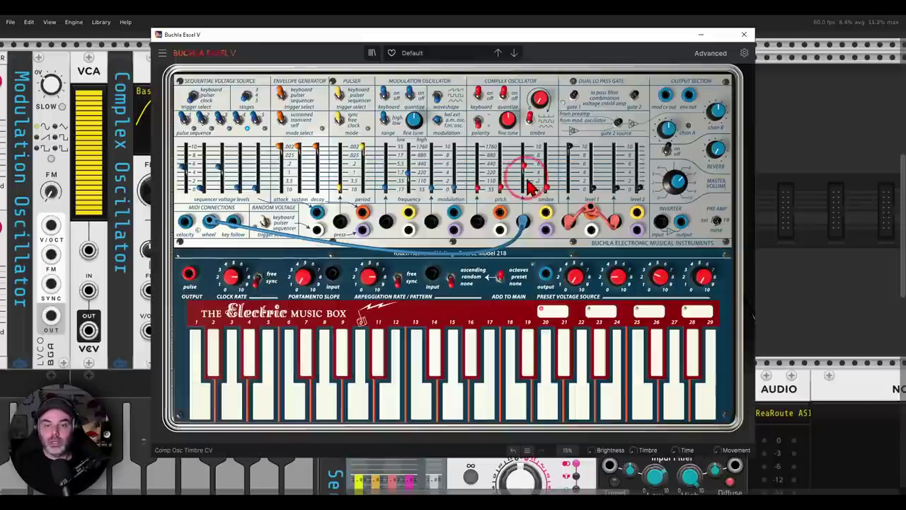
mouse_move(616, 135)
left_mouse_down()
mouse_move(639, 71)
mouse_move(582, 65)
mouse_move(555, 106)
mouse_move(621, 134)
mouse_move(641, 78)
left_mouse_up()
key("Escape")
left_click(788, 145)
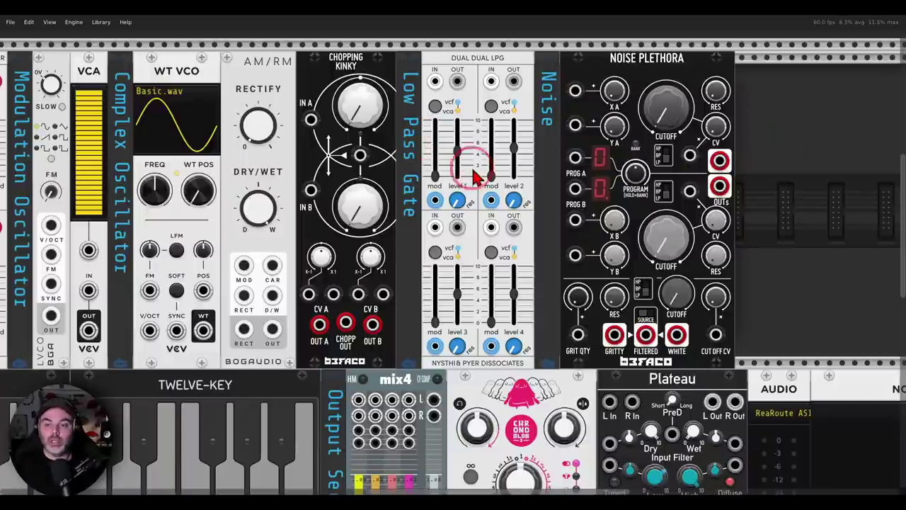
Switch to Buchla Easel V, examine the Pre Amp section's noise setting, and return to the rack
left_click_drag(498, 180, 414, 187)
left_click(607, 504)
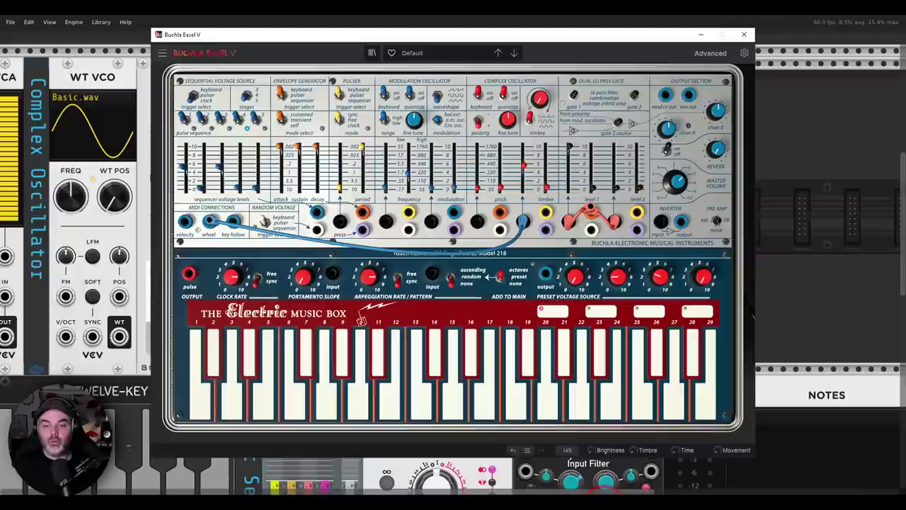
mouse_move(740, 207)
left_mouse_down()
mouse_move(690, 218)
mouse_move(722, 257)
mouse_move(736, 208)
left_mouse_up()
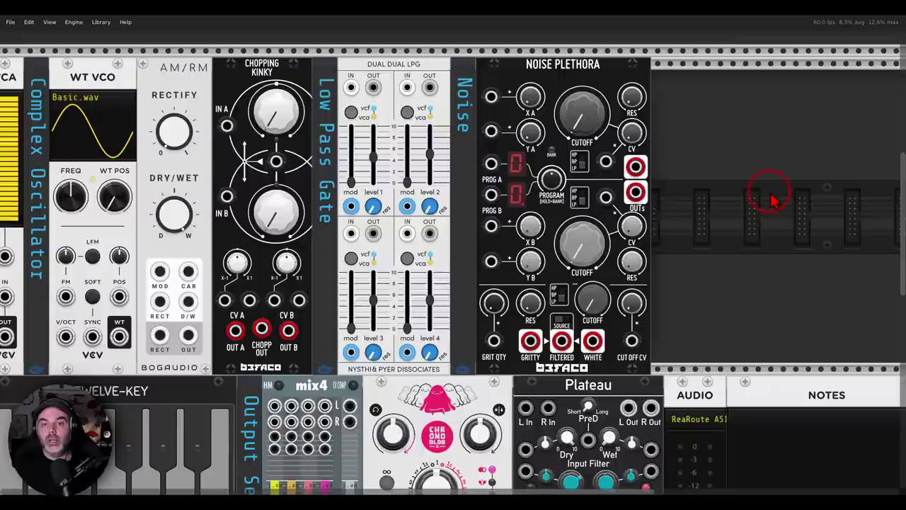
left_click(771, 202)
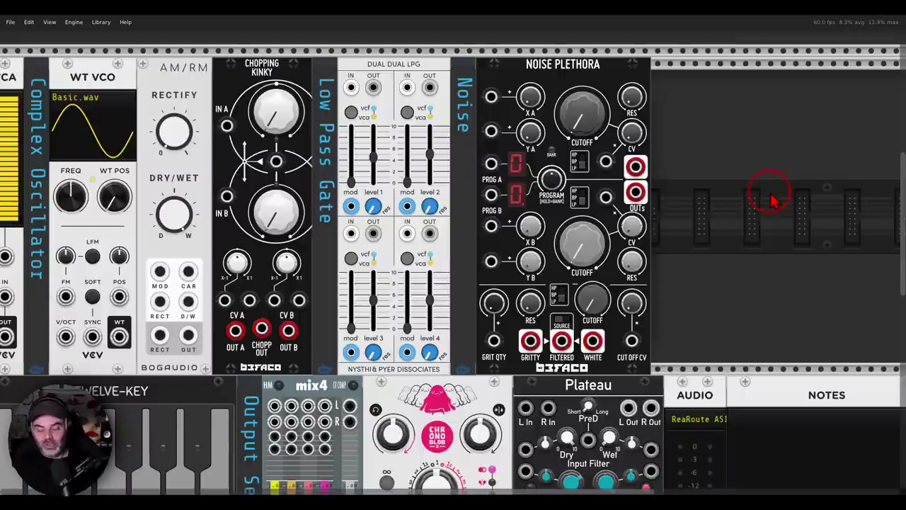
Examine the Noise Plethora module in the rack's Noise group, including its program and cutoff controls
mouse_move(605, 41)
left_mouse_down()
mouse_move(521, 53)
mouse_move(525, 94)
mouse_move(614, 99)
mouse_move(629, 62)
mouse_move(611, 47)
left_mouse_up()
key("Escape")
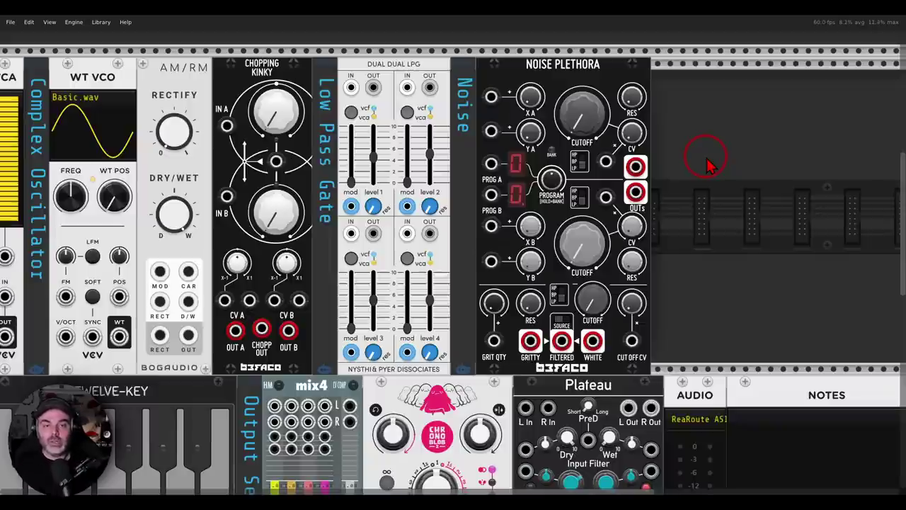
left_click_drag(541, 229, 615, 204)
Examine the three linked Twelve-Key keyboard modules in the lower rack row
left_click_drag(441, 286, 772, 146)
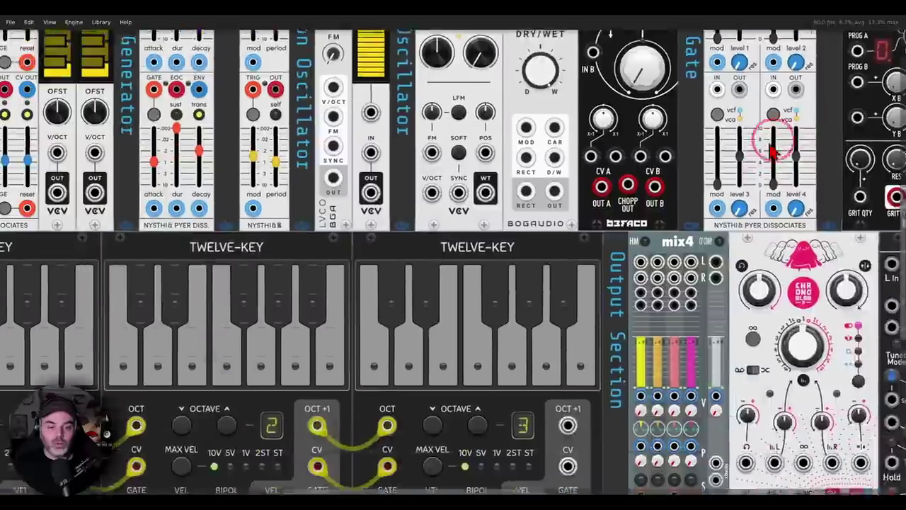
scroll(774, 152, "down", 5)
scroll(774, 153, "left", 6)
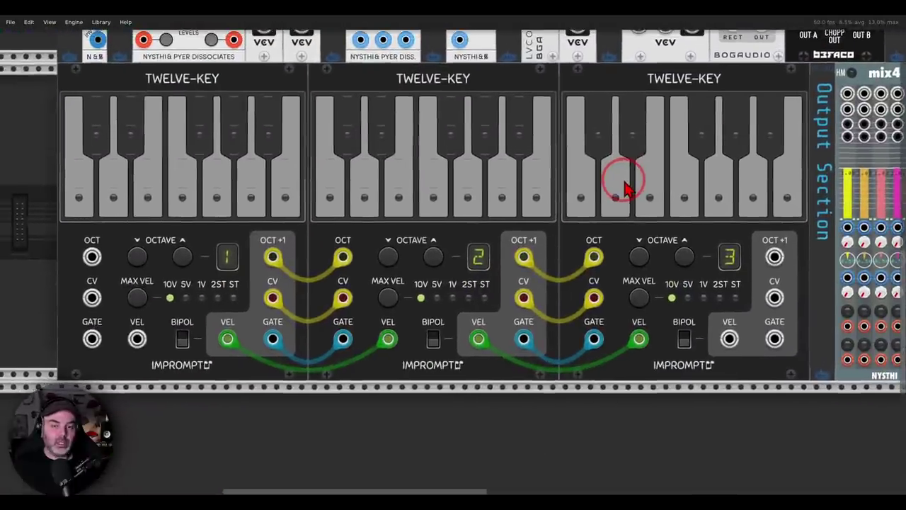
left_click_drag(624, 181, 628, 179)
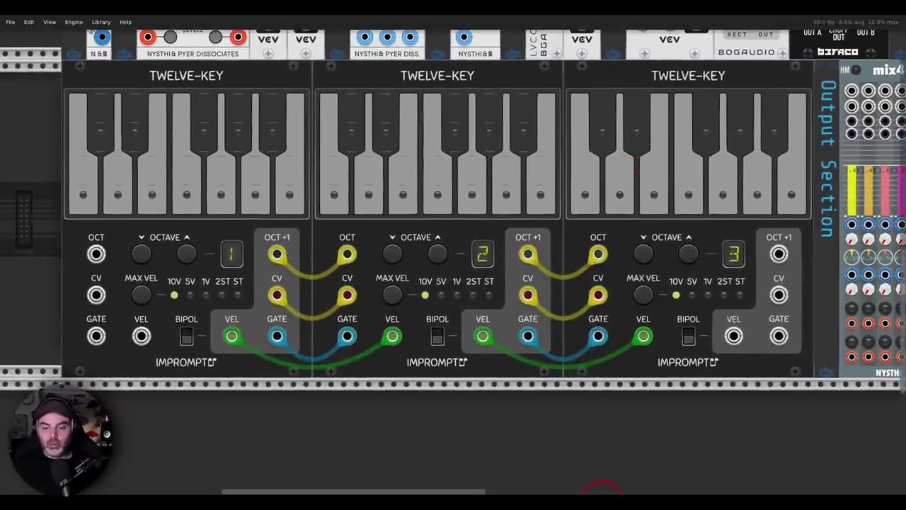
Compare Buchla Easel V's keyboard with the rack's Twelve-Key modules, and play the lowest key of the first module
left_click(507, 362)
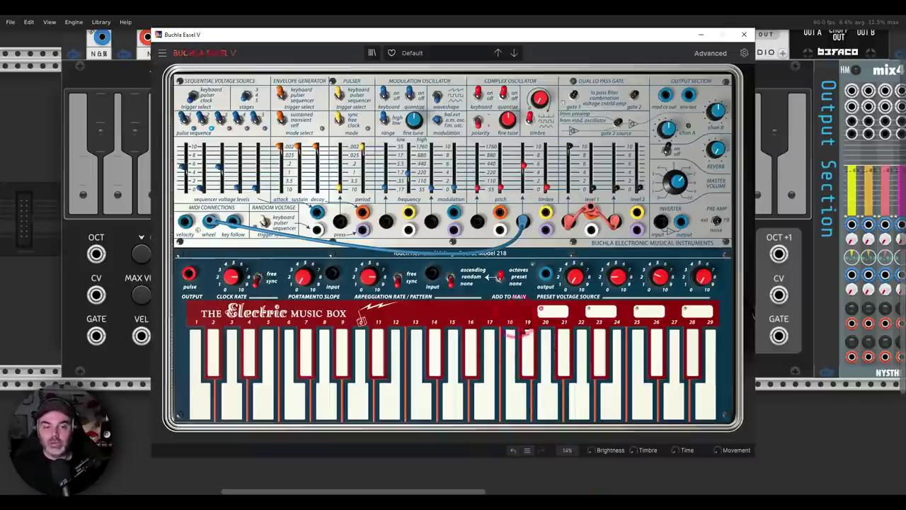
left_click(514, 348)
left_click(44, 178)
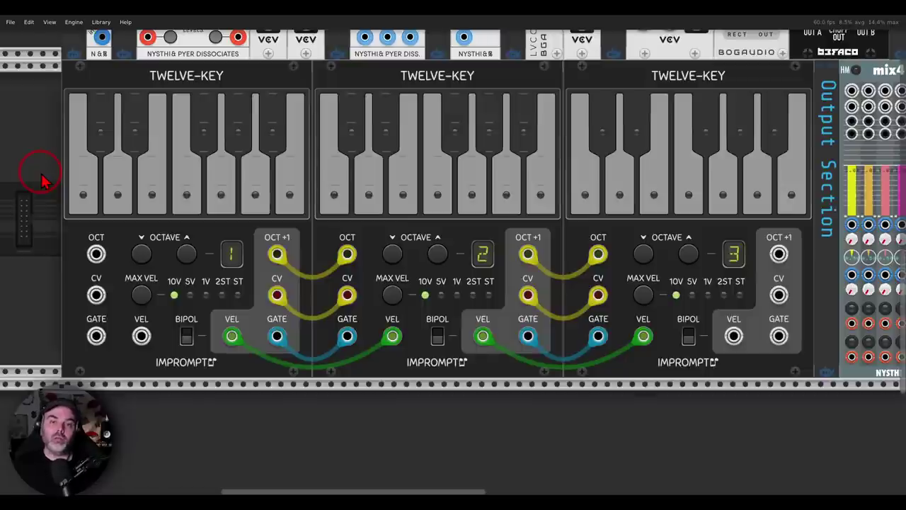
left_click(84, 192)
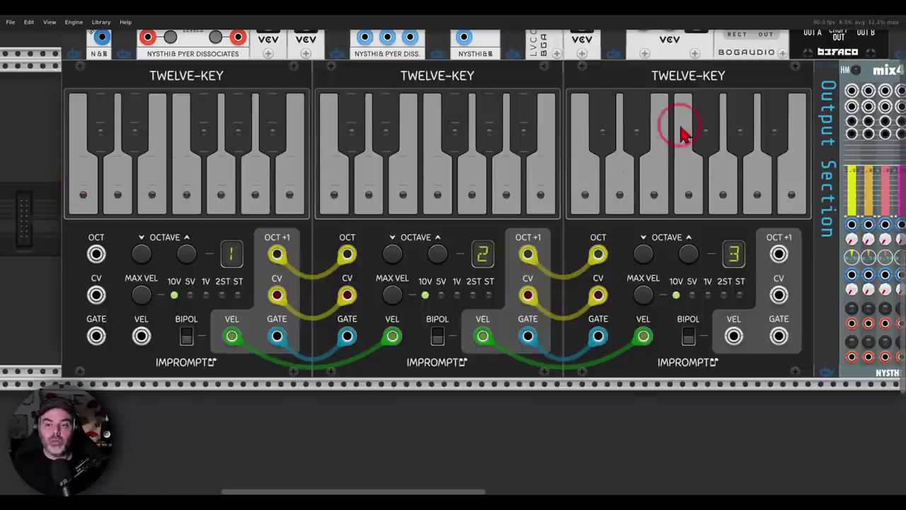
mouse_move(765, 73)
left_mouse_down()
mouse_move(396, 53)
mouse_move(164, 49)
mouse_move(53, 110)
mouse_move(103, 226)
mouse_move(565, 280)
mouse_move(766, 172)
mouse_move(758, 82)
left_mouse_up()
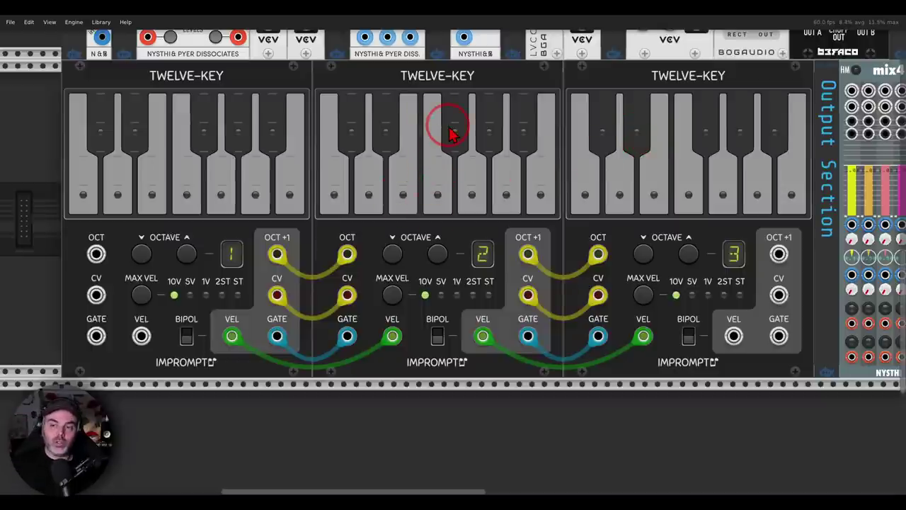
Examine the Output Section's mix4 mixer, including the upper jack rows of its four channels
left_click_drag(724, 235, 172, 245)
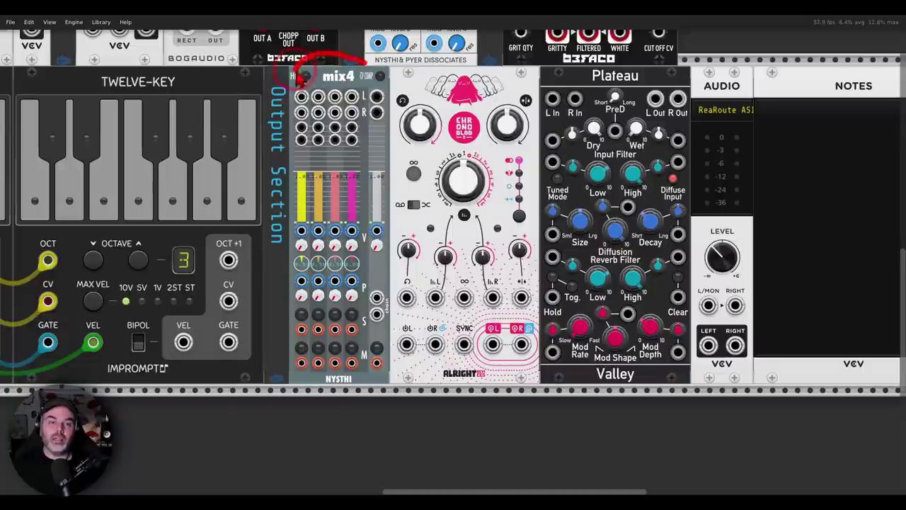
mouse_move(301, 75)
left_mouse_down()
mouse_move(318, 109)
mouse_move(361, 103)
mouse_move(361, 69)
left_mouse_up()
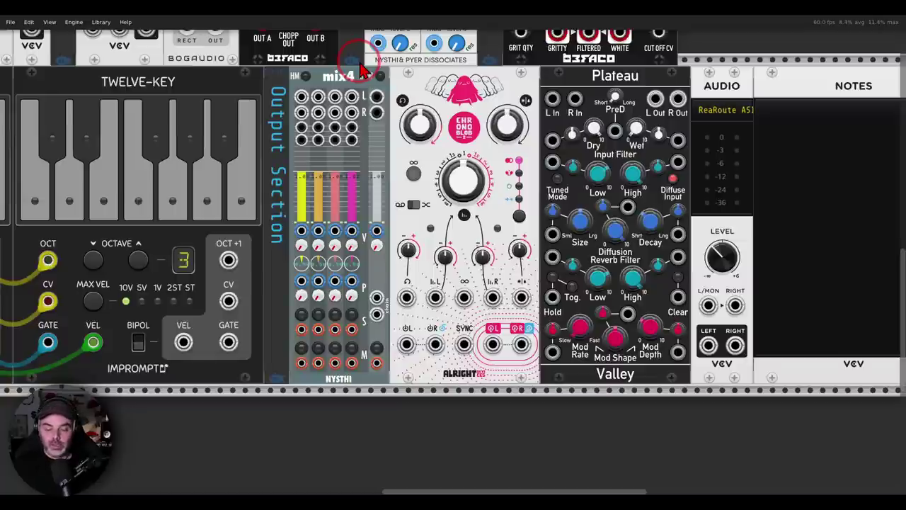
mouse_move(367, 119)
left_mouse_down()
mouse_move(307, 121)
mouse_move(291, 135)
mouse_move(309, 159)
mouse_move(352, 163)
mouse_move(363, 126)
left_mouse_up()
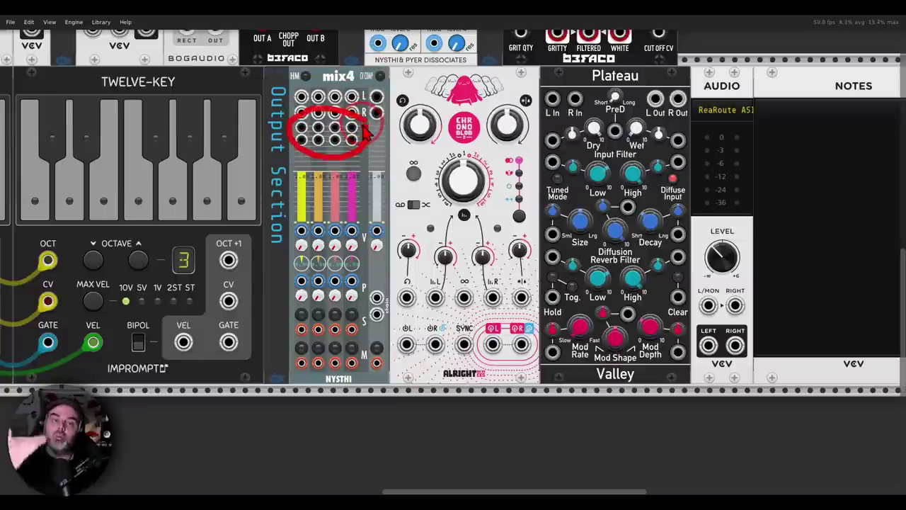
key("Escape")
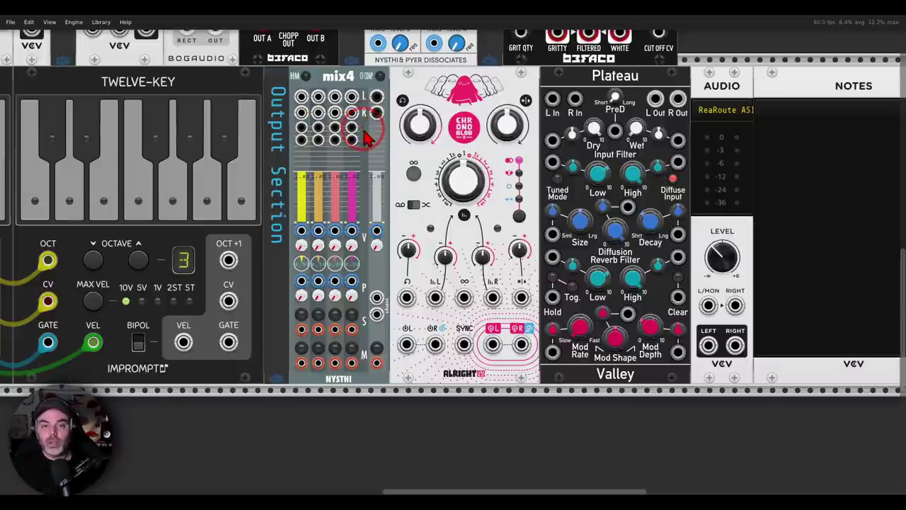
Examine the Output Section's Chronoblob 2 and Plateau modules, and the Notes module at the end of the row
mouse_move(516, 86)
left_mouse_down()
mouse_move(423, 114)
mouse_move(508, 107)
mouse_move(512, 75)
left_mouse_up()
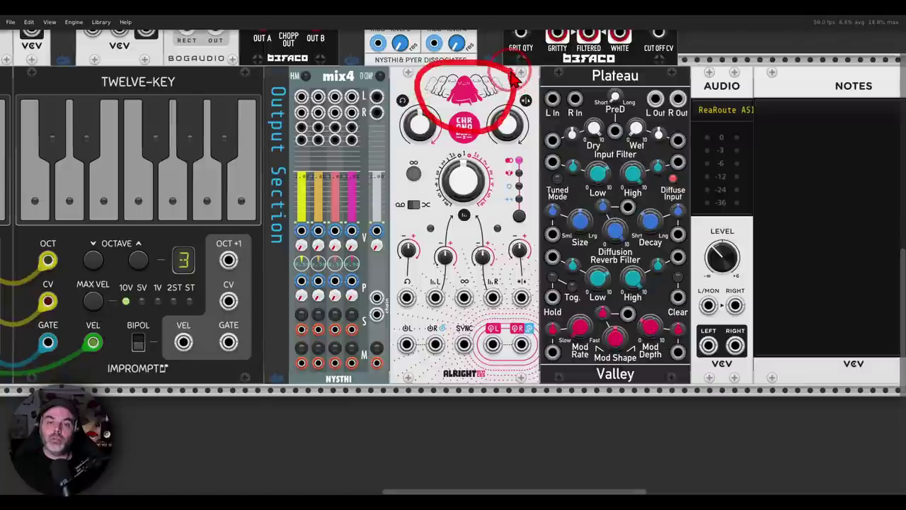
mouse_move(634, 62)
left_mouse_down()
mouse_move(596, 126)
mouse_move(643, 63)
left_mouse_up()
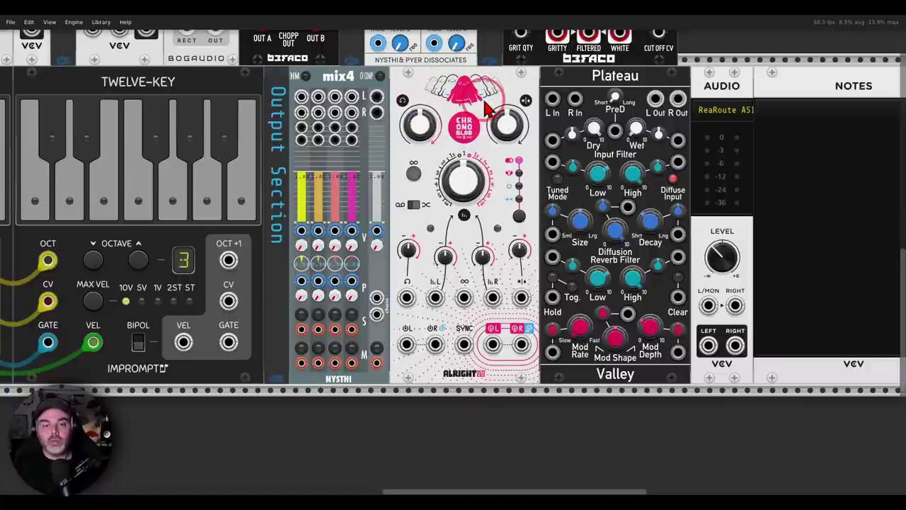
scroll(488, 83, "down", 3)
scroll(482, 94, "down", 2)
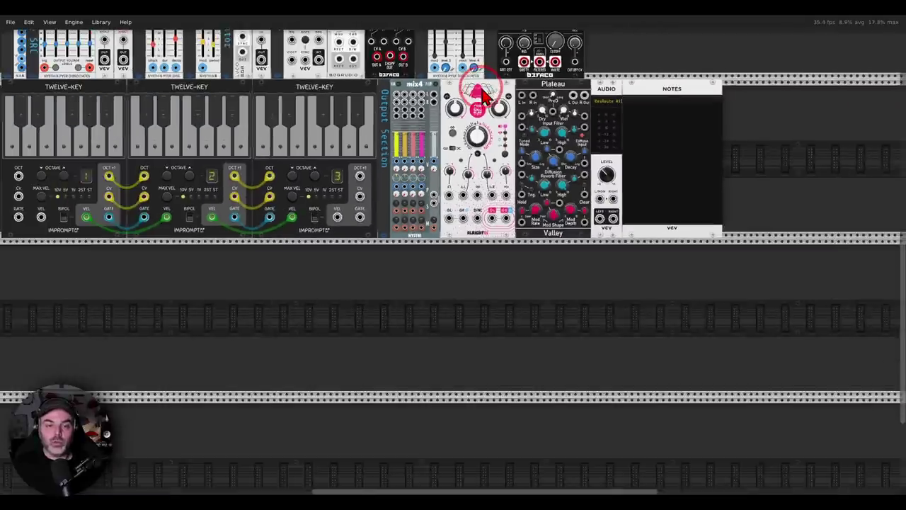
scroll(471, 94, "up", 4)
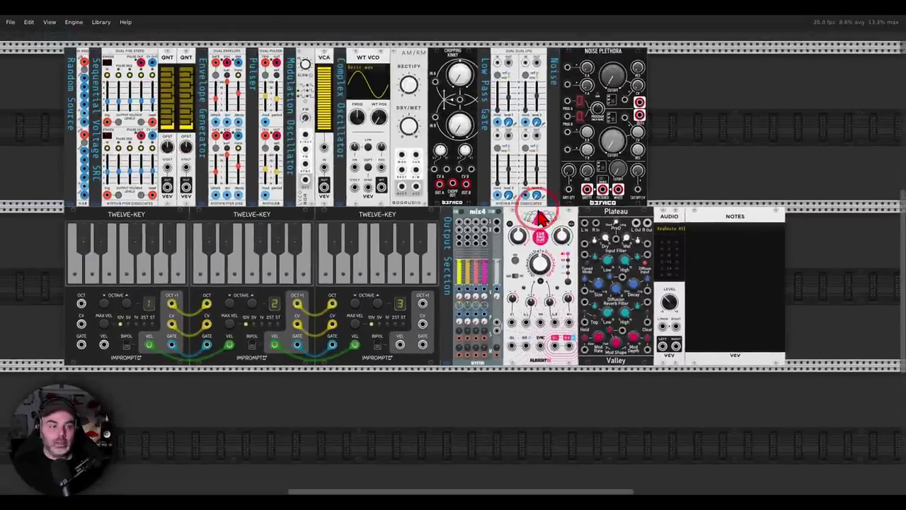
left_click_drag(539, 212, 564, 211)
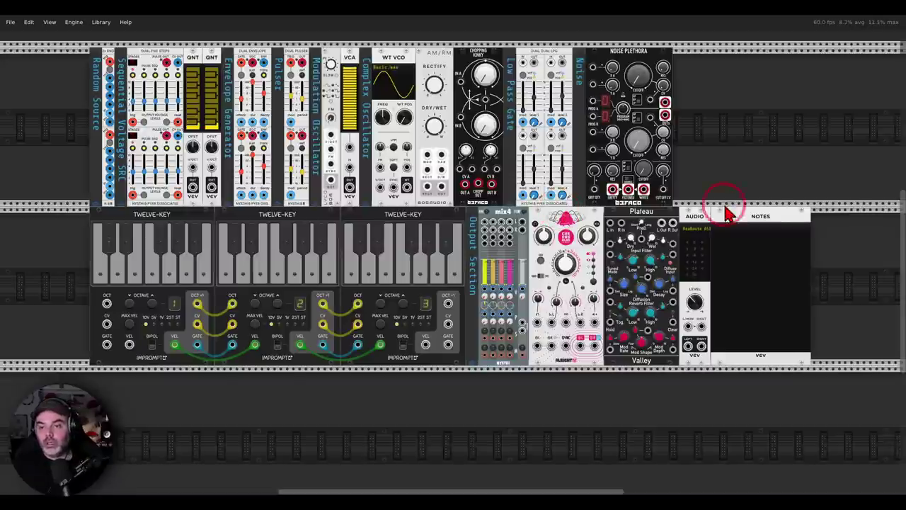
mouse_move(800, 204)
left_mouse_down()
mouse_move(725, 207)
mouse_move(777, 262)
mouse_move(800, 196)
left_mouse_up()
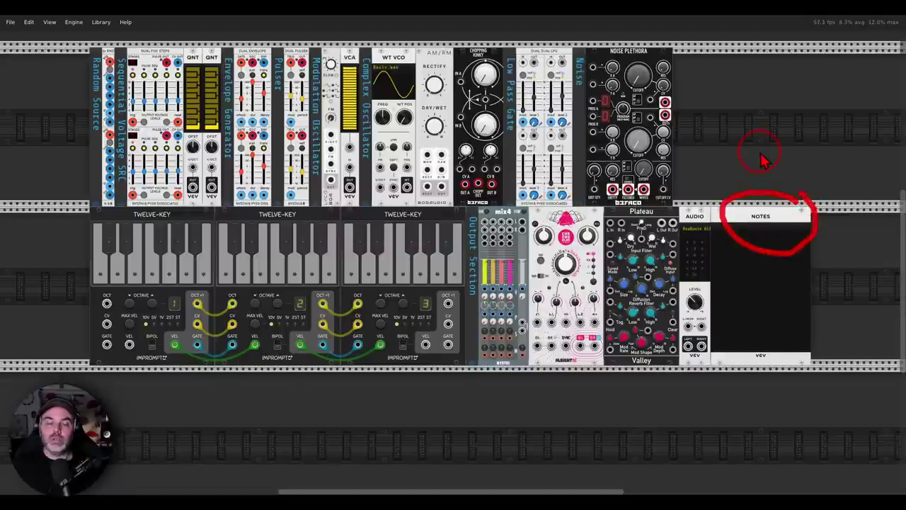
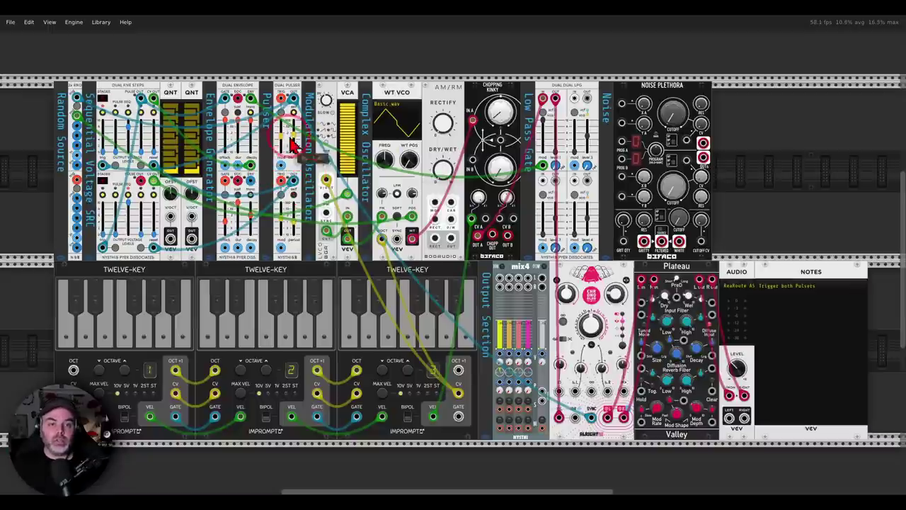
Trigger the Dual Pulser and trace the audio path from the WT VCO through Chopping Kinky into the Dual Dual LPG
left_click(267, 94)
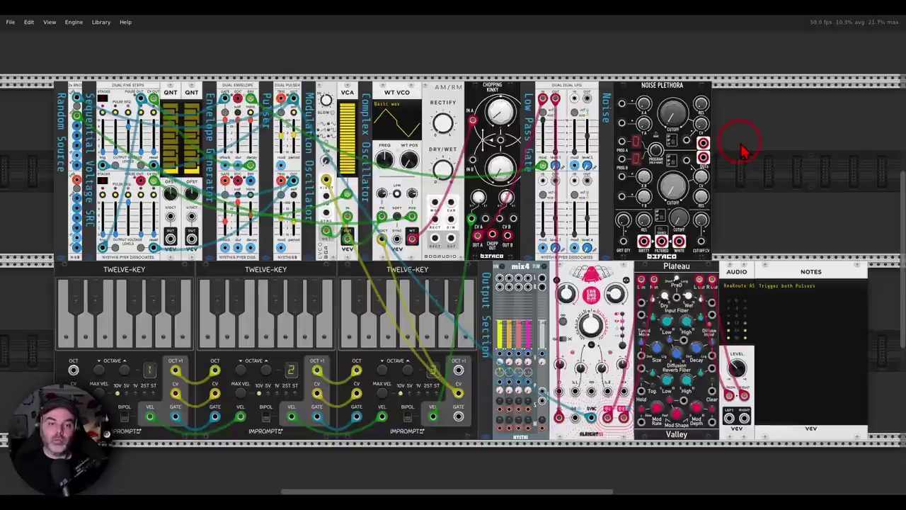
left_click(294, 97)
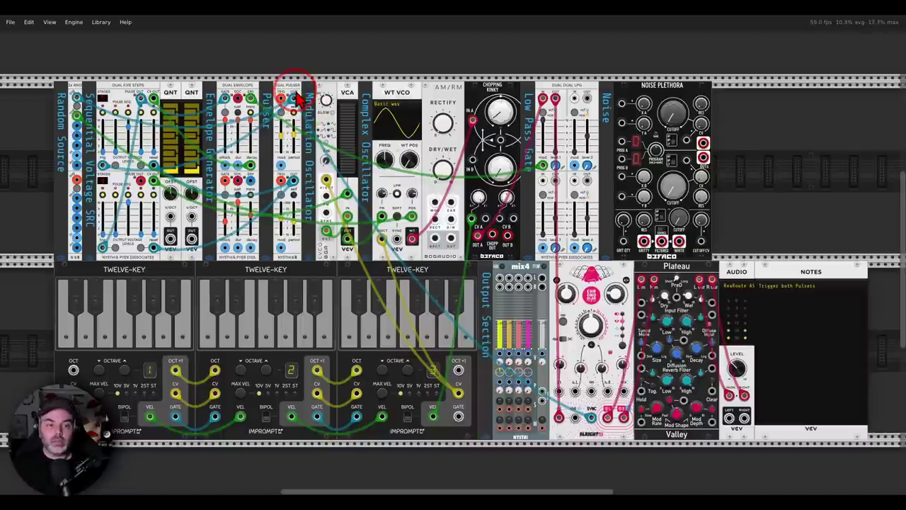
left_click(415, 234)
left_click_drag(415, 234, 473, 121)
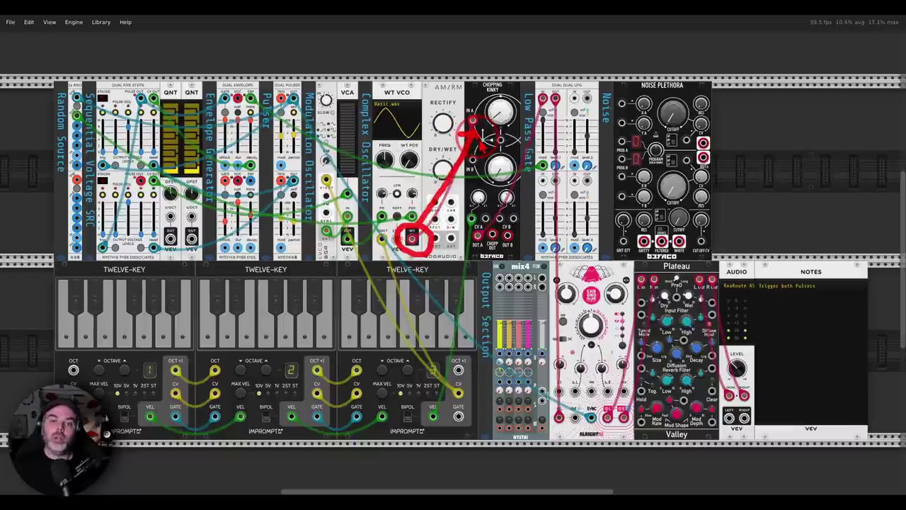
key("Escape")
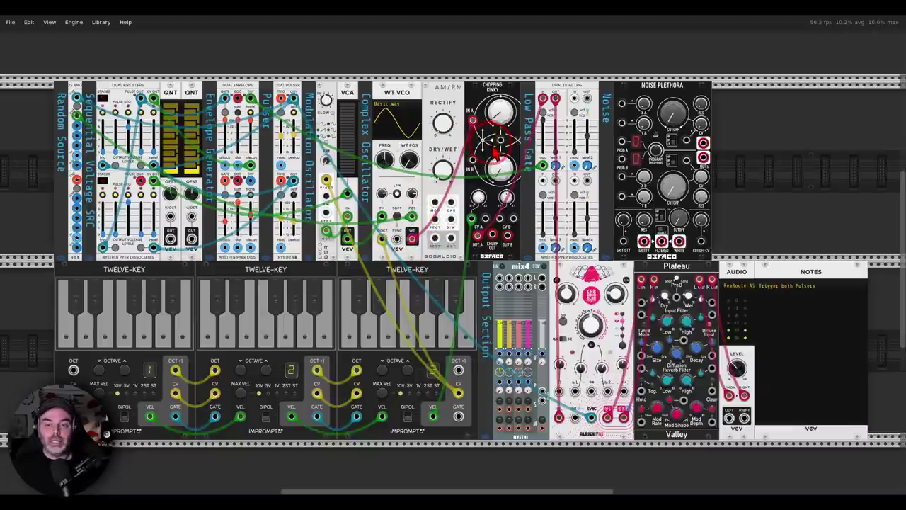
mouse_move(570, 103)
left_mouse_down()
mouse_move(540, 122)
mouse_move(572, 90)
left_mouse_up()
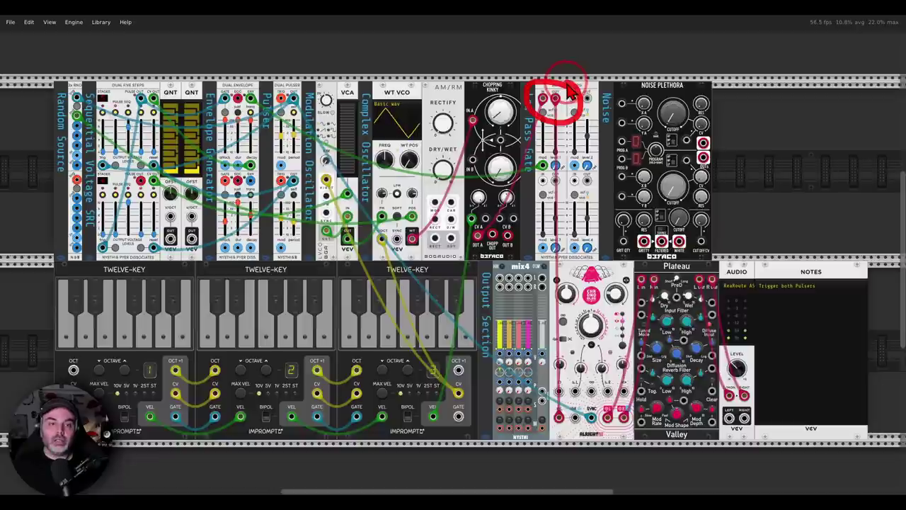
Trace the Dual Envelope's connection to the low pass gate and the modulation oscillator's path through the VCA into the WT VCO's FM input
mouse_move(234, 74)
left_mouse_down()
mouse_move(248, 113)
mouse_move(264, 101)
left_mouse_up()
mouse_move(352, 133)
left_mouse_down()
mouse_move(500, 164)
mouse_move(541, 162)
mouse_move(536, 172)
left_mouse_up()
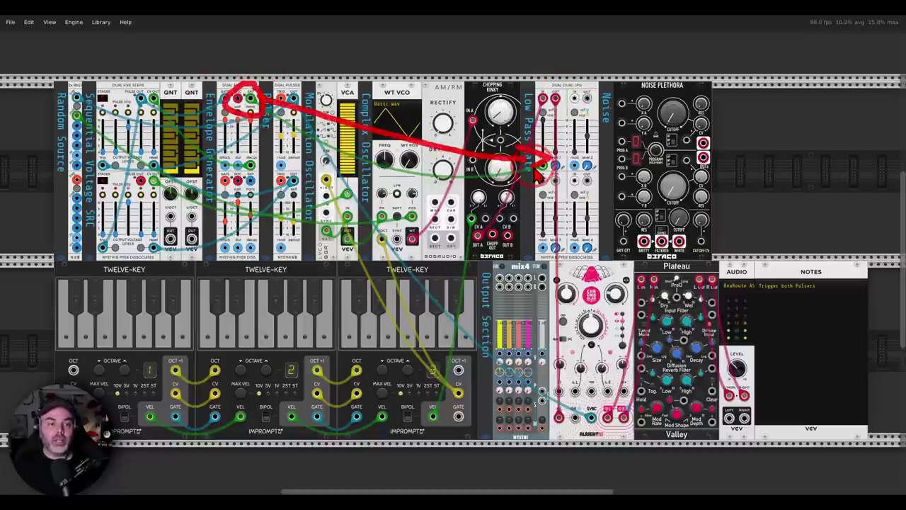
mouse_move(164, 91)
left_mouse_down()
mouse_move(151, 79)
mouse_move(140, 107)
mouse_move(170, 105)
mouse_move(244, 152)
mouse_move(183, 202)
left_mouse_up()
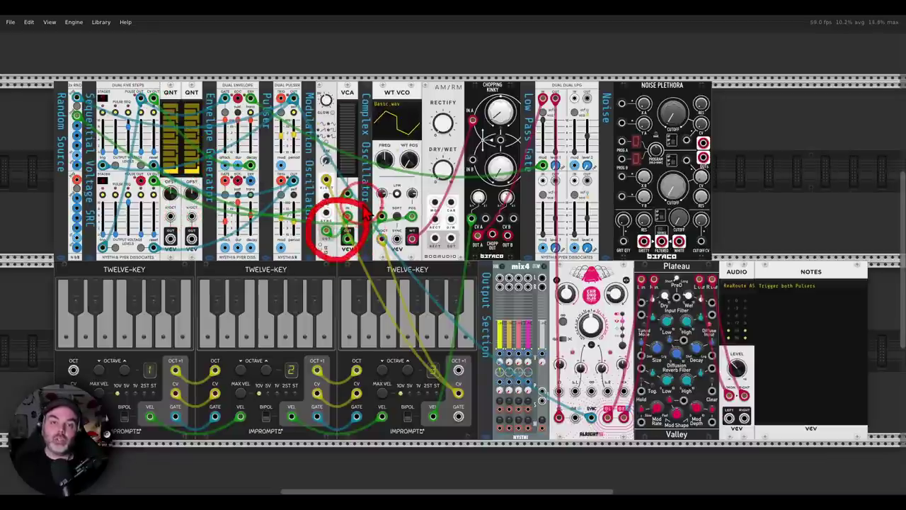
left_click_drag(364, 177, 384, 207)
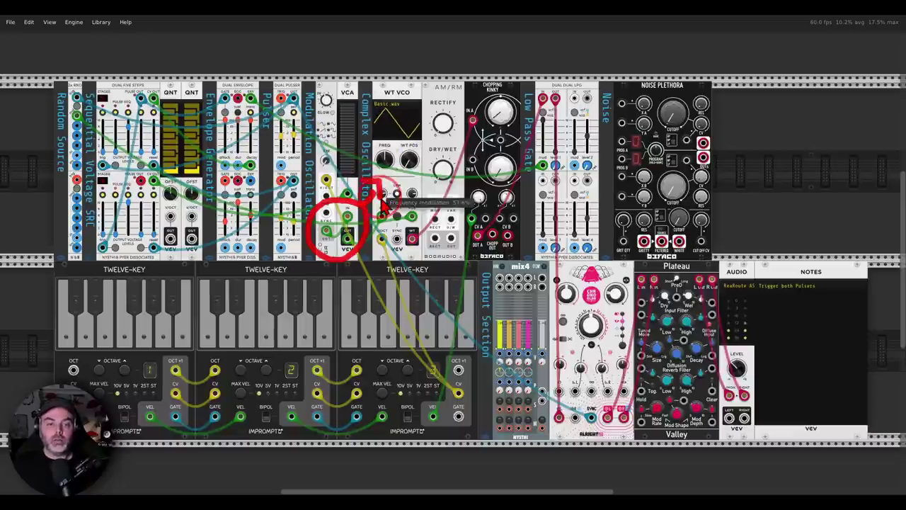
mouse_move(359, 181)
left_mouse_down()
mouse_move(338, 187)
mouse_move(322, 212)
mouse_move(325, 244)
mouse_move(348, 266)
mouse_move(379, 233)
mouse_move(367, 188)
mouse_move(326, 208)
mouse_move(167, 225)
left_mouse_up()
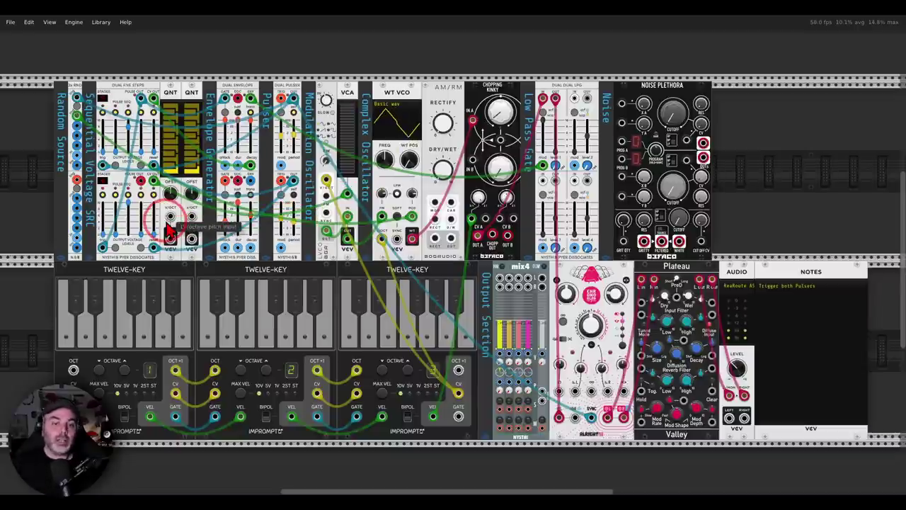
Trace the random source's modulation cables and the third Twelve-Key's velocity connection into Chopping Kinky's CV A input
mouse_move(85, 107)
left_mouse_down()
mouse_move(62, 121)
mouse_move(91, 119)
mouse_move(428, 204)
mouse_move(416, 195)
mouse_move(416, 205)
mouse_move(414, 186)
mouse_move(426, 204)
left_mouse_up()
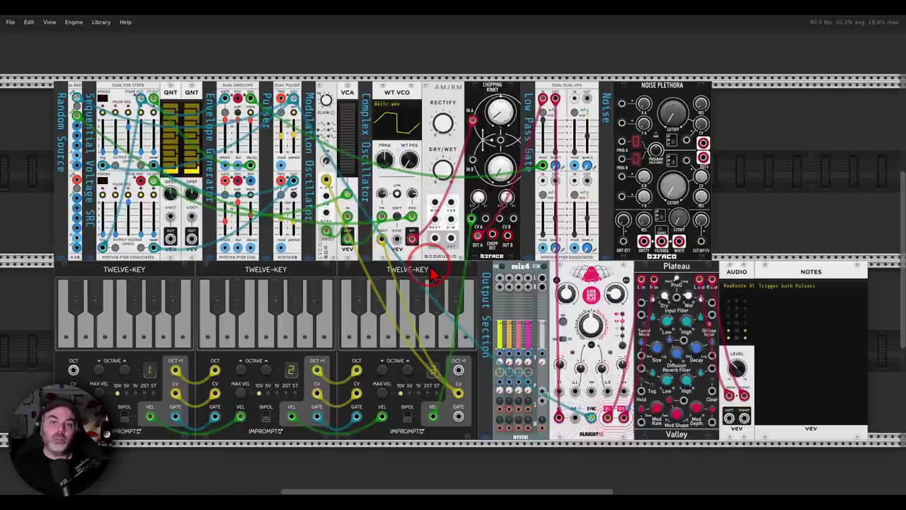
mouse_move(434, 275)
left_mouse_down()
mouse_move(384, 249)
mouse_move(408, 306)
mouse_move(446, 255)
left_mouse_up()
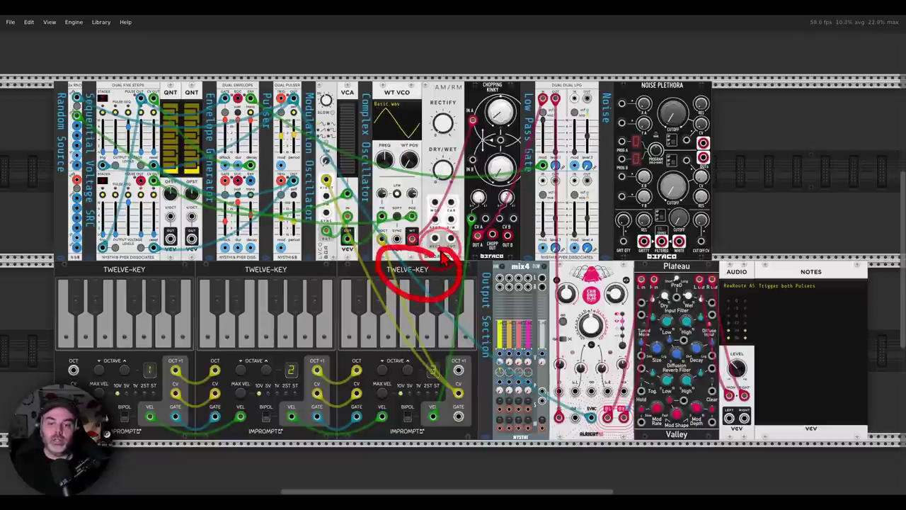
left_click_drag(715, 254, 687, 315)
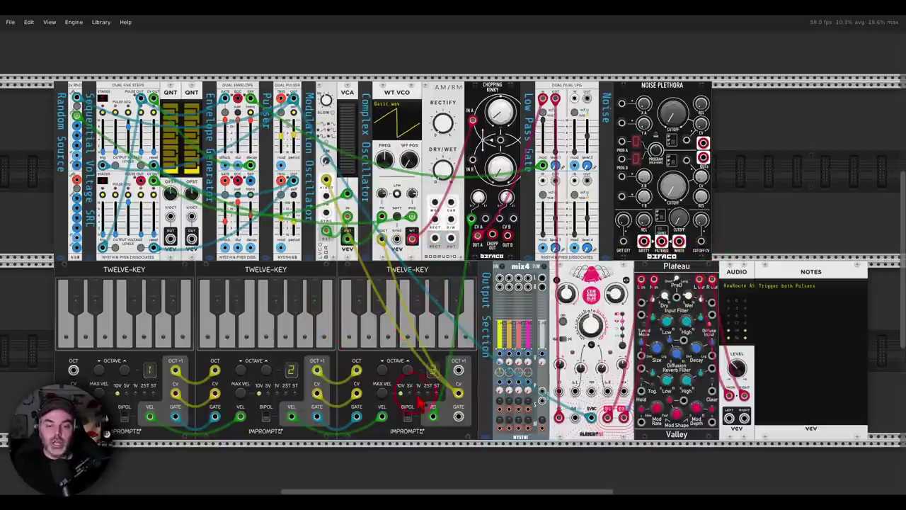
mouse_move(441, 400)
left_mouse_down()
mouse_move(432, 438)
mouse_move(466, 409)
mouse_move(448, 409)
mouse_move(460, 263)
mouse_move(486, 246)
left_mouse_up()
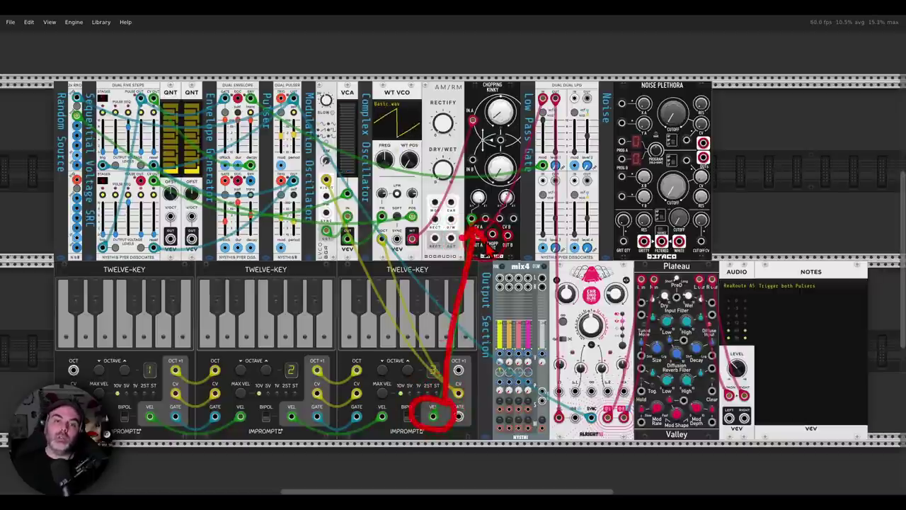
Play the lower white keys of the second Twelve-Key module at different velocities
left_click_drag(397, 327, 395, 354)
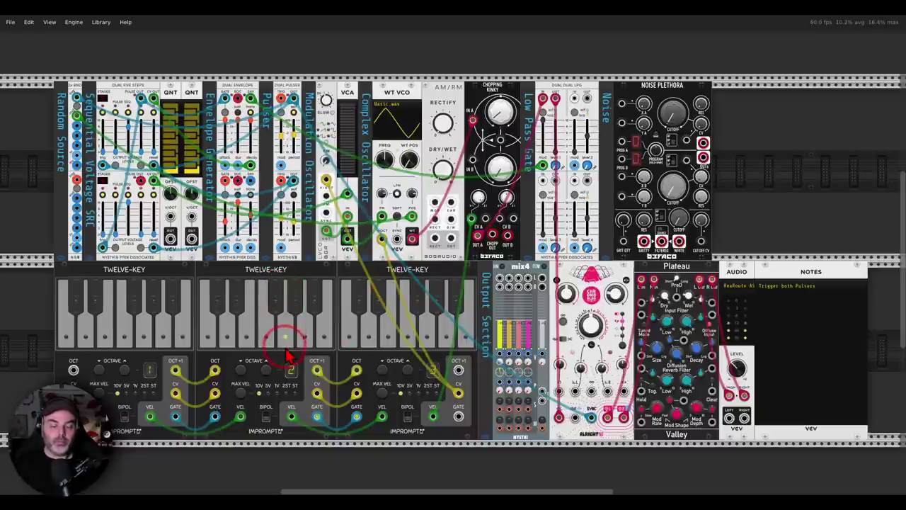
left_click(209, 336)
left_click(206, 315)
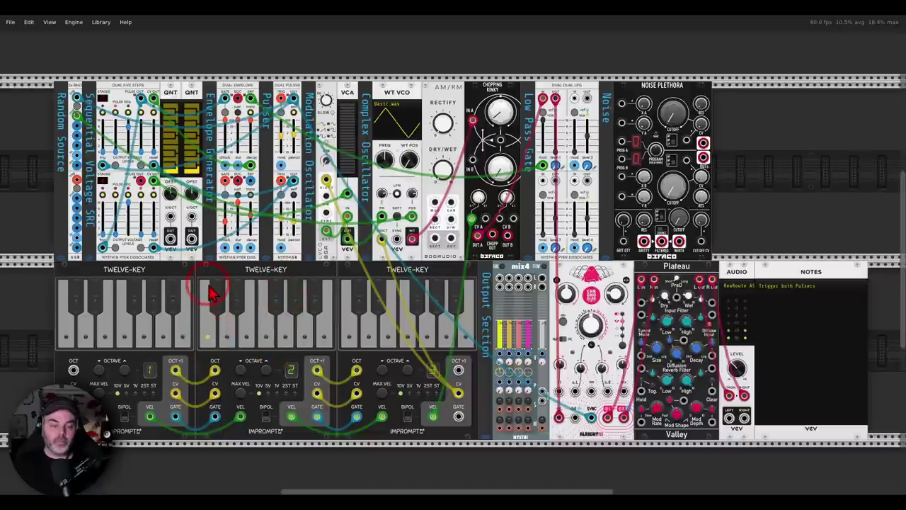
left_click(209, 343)
left_click(233, 324)
left_click(237, 312)
left_click(235, 347)
left_click(232, 343)
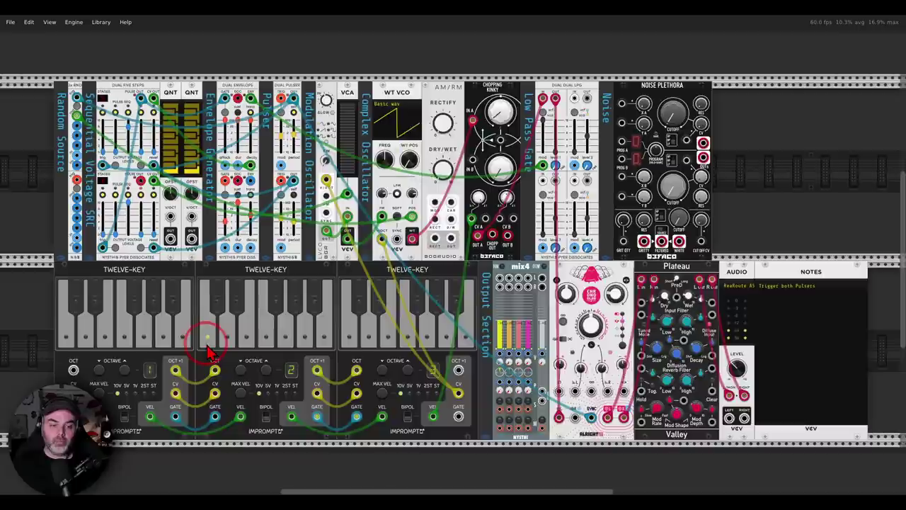
left_click(206, 293)
left_click(203, 313)
left_click(206, 336)
Play several white keys on the third Twelve-Key module, returning to its lowest key at different velocities
left_click(347, 341)
left_click(349, 352)
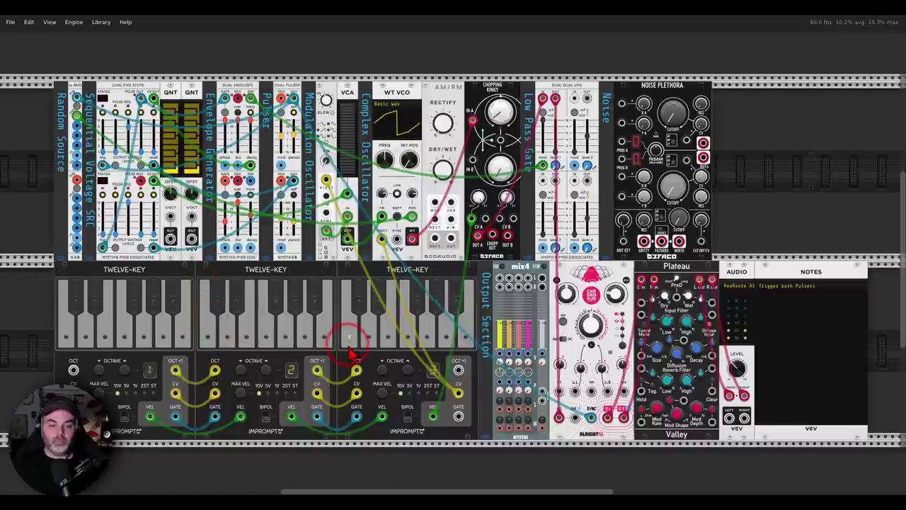
left_click(407, 350)
left_click(382, 319)
left_click(349, 347)
left_click(348, 311)
left_click(349, 346)
Play a melody alternating between keys of the second and third Twelve-Key modules
left_click(211, 337)
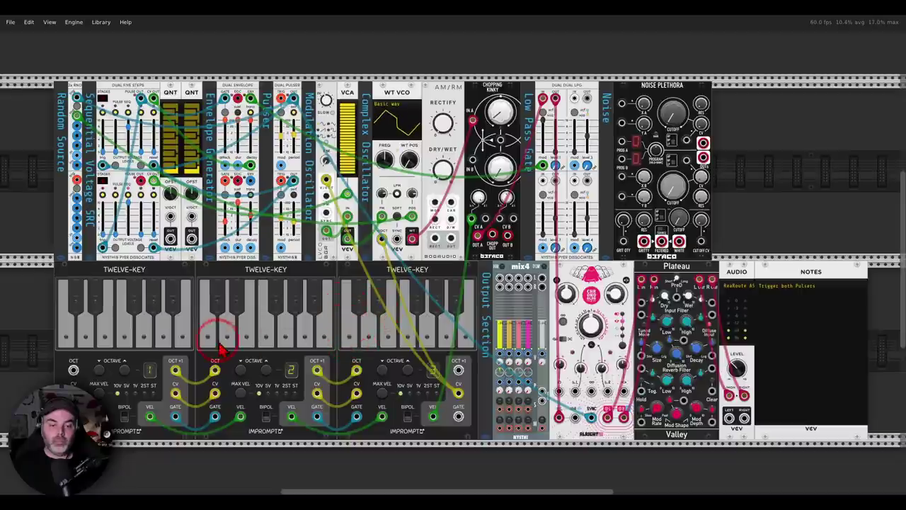
left_click(423, 338)
left_click(239, 338)
left_click(207, 340)
left_click(264, 323)
left_click(408, 334)
left_click(434, 309)
left_click(206, 338)
left_click(351, 331)
left_click(430, 320)
left_click(427, 334)
left_click(202, 333)
left_click(216, 331)
left_click(408, 301)
left_click(342, 328)
left_click(412, 332)
left_click(406, 304)
left_click(206, 338)
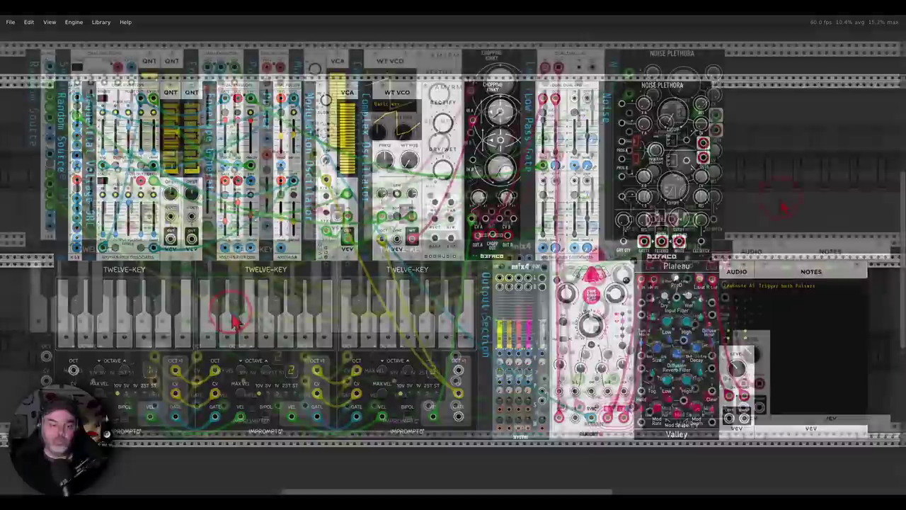
Examine the gate and EOC connections of both Dual Envelope sections in the patch whose note says to trigger both envelopes
left_click(780, 202)
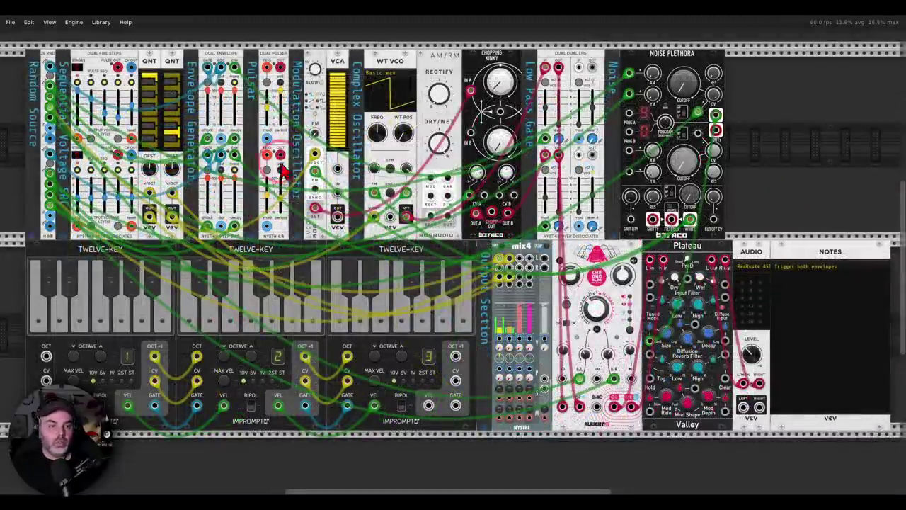
scroll(190, 69, "up", 5)
scroll(193, 71, "down", 3)
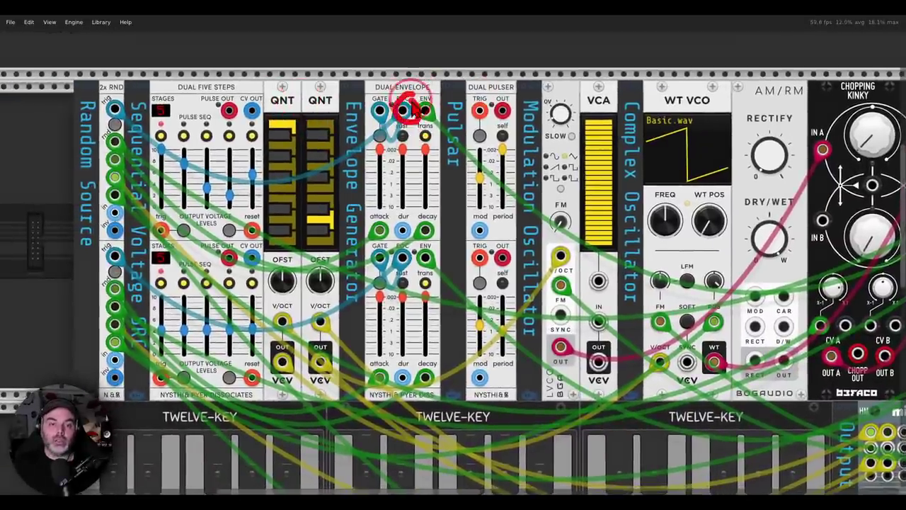
mouse_move(396, 258)
left_mouse_down()
mouse_move(419, 286)
mouse_move(418, 253)
mouse_move(422, 282)
mouse_move(412, 301)
mouse_move(368, 293)
mouse_move(394, 284)
left_mouse_up()
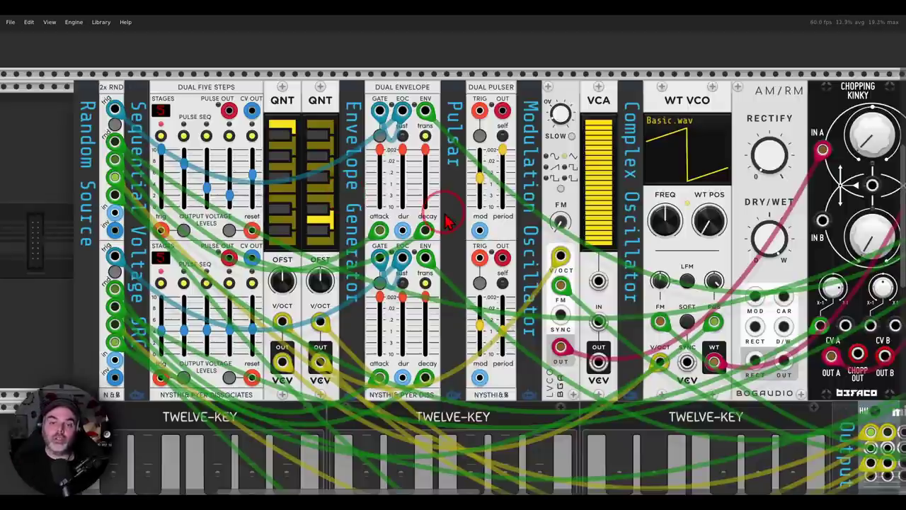
Follow the cables from the quantizers and oscillators to the Dual Dual LPG's inputs and outputs
scroll(488, 225, "down", 5)
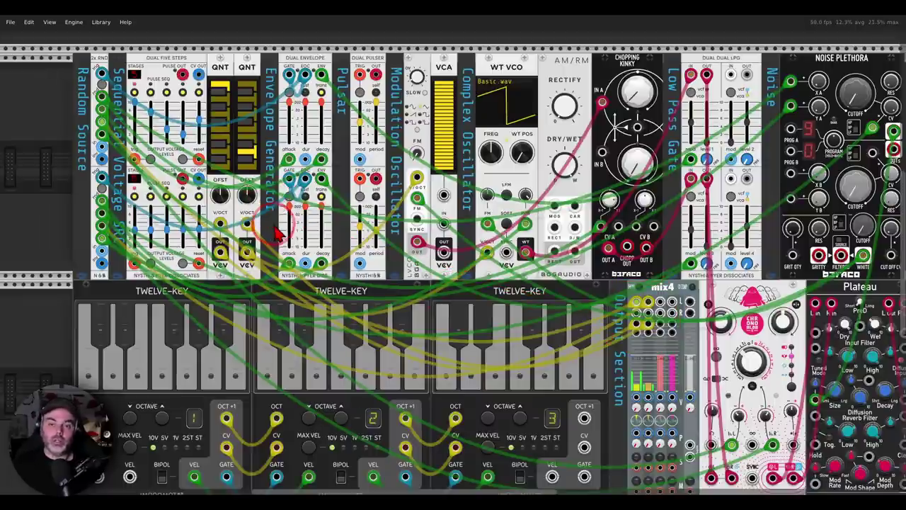
scroll(552, 277, "right", 3)
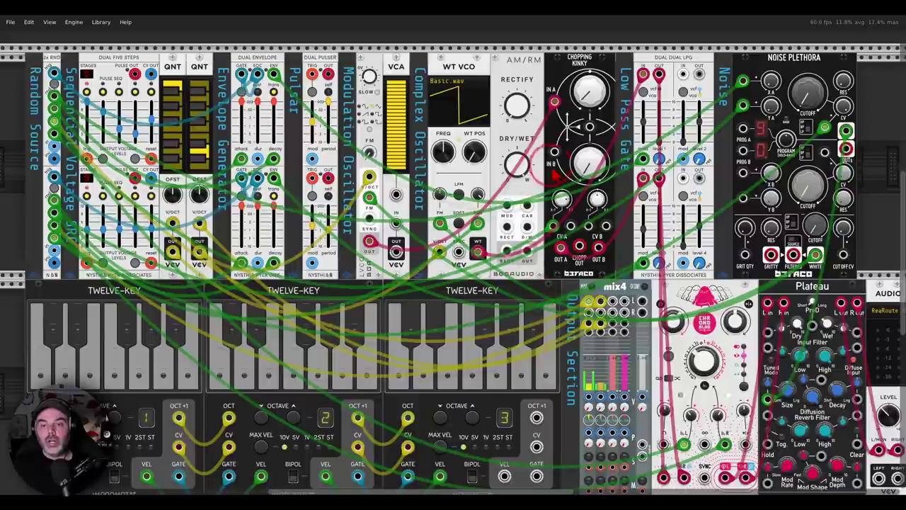
mouse_move(664, 166)
left_mouse_down()
mouse_move(671, 192)
mouse_move(668, 165)
left_mouse_up()
left_click_drag(707, 267, 637, 246)
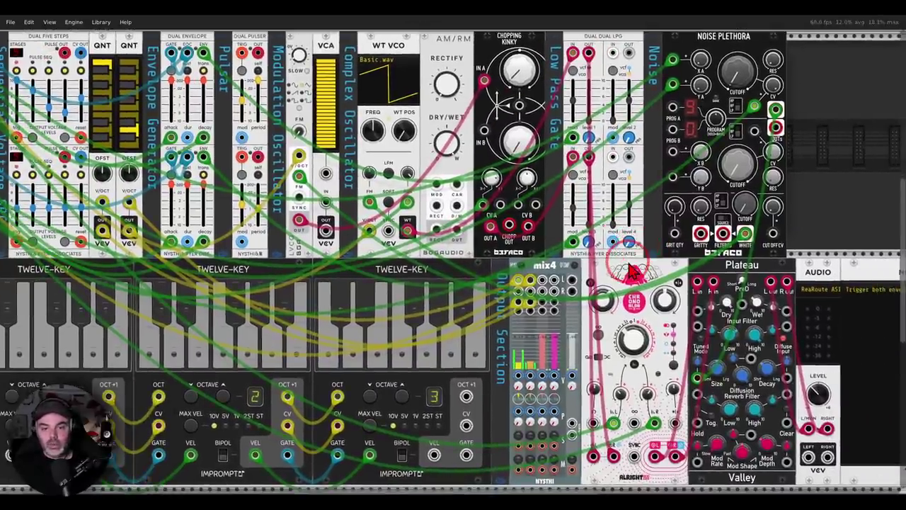
Examine the full rack's routing through the output modules and trace the cable from Noise Plethora's white noise output
scroll(637, 257, "down", 3)
scroll(609, 258, "up", 1)
mouse_move(800, 283)
left_mouse_down()
mouse_move(800, 250)
mouse_move(711, 266)
mouse_move(822, 291)
mouse_move(810, 268)
left_mouse_up()
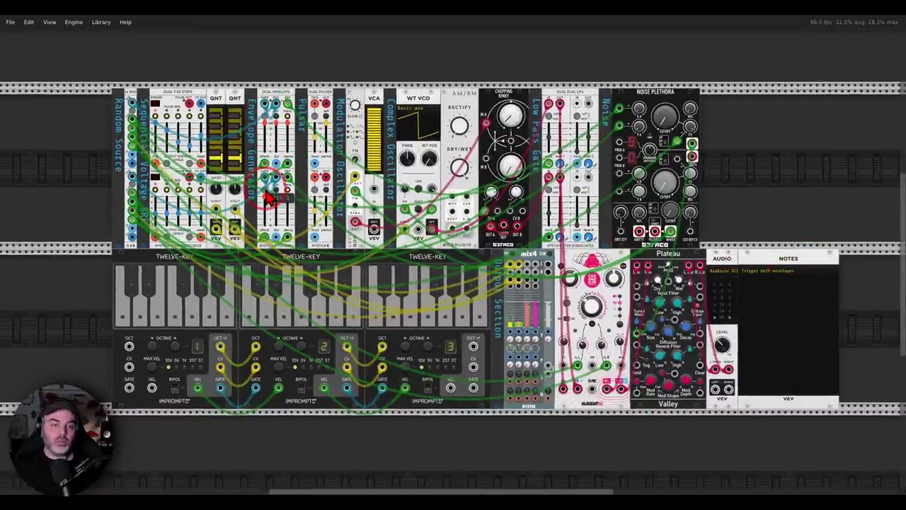
left_click(726, 186)
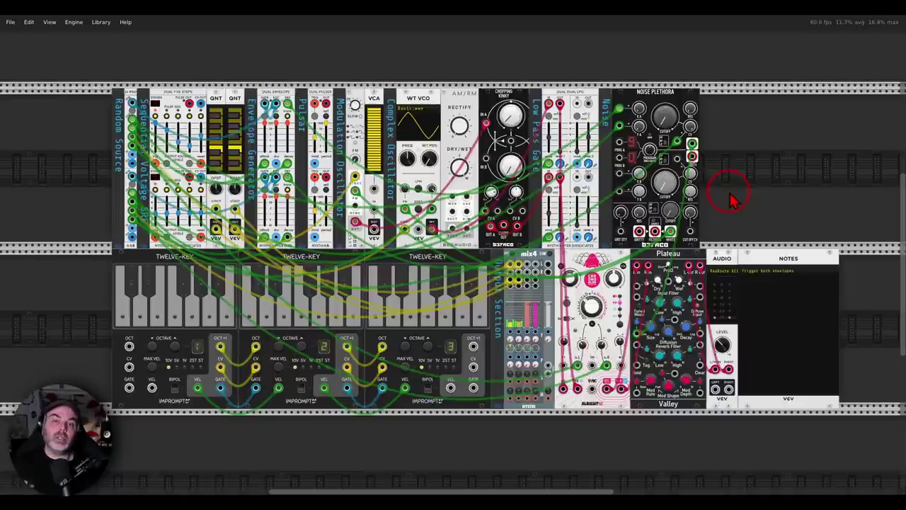
mouse_move(669, 231)
left_mouse_down()
mouse_move(409, 225)
mouse_move(404, 207)
left_mouse_up()
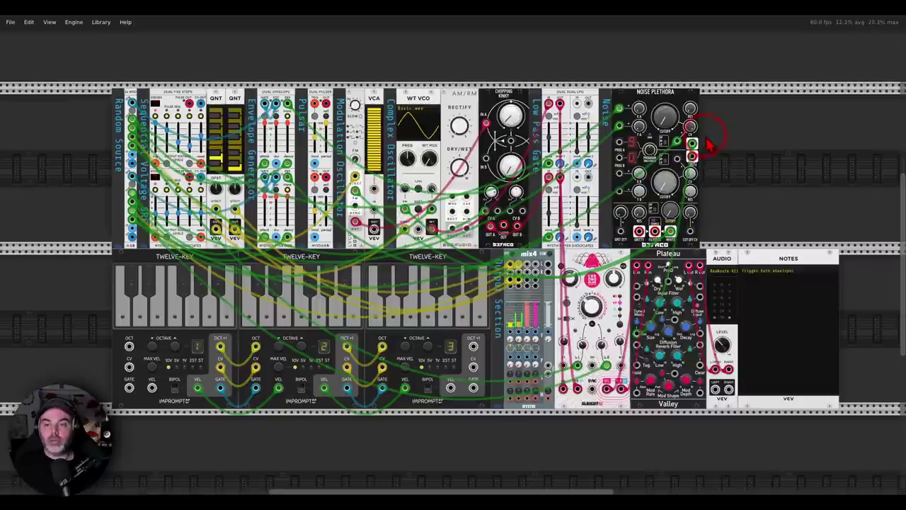
Trace the cable from Noise Plethora's output jack and review the rack's overall cabling
left_click_drag(692, 143, 640, 315)
key("Escape")
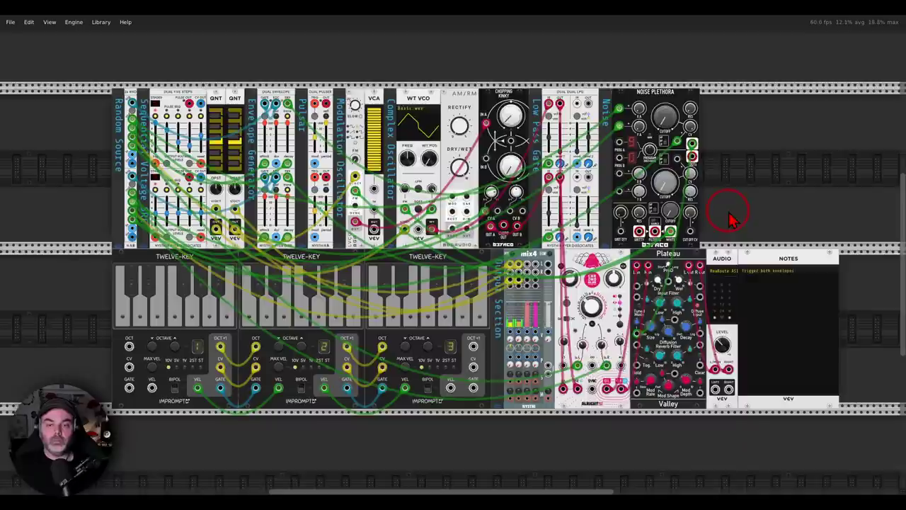
scroll(785, 204, "up", 3)
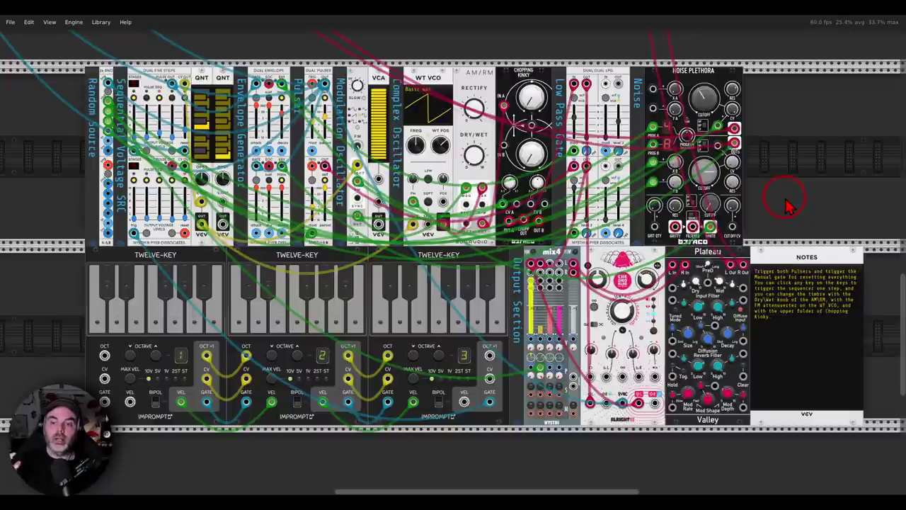
Read the patch's notes and locate the Pulsers, AM/RM Dry/Wet knob, WT VCO FM attenuverter and upper Chopping Kinky folder they mention
mouse_move(843, 246)
left_mouse_down()
mouse_move(757, 257)
mouse_move(743, 316)
mouse_move(869, 251)
left_mouse_up()
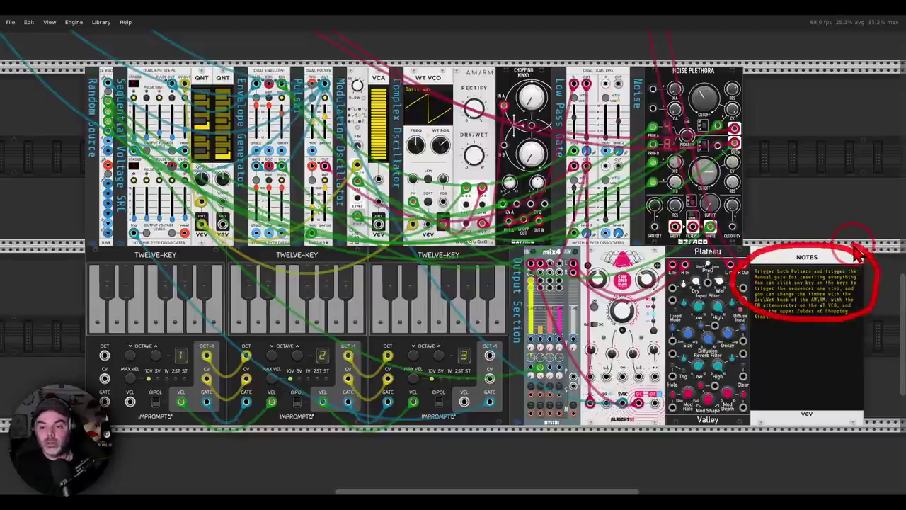
key("shift+F9")
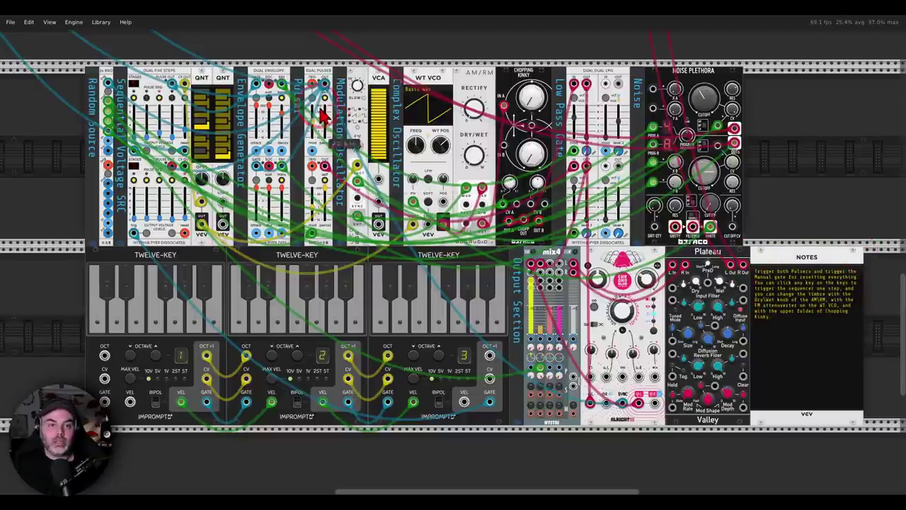
left_click(313, 181)
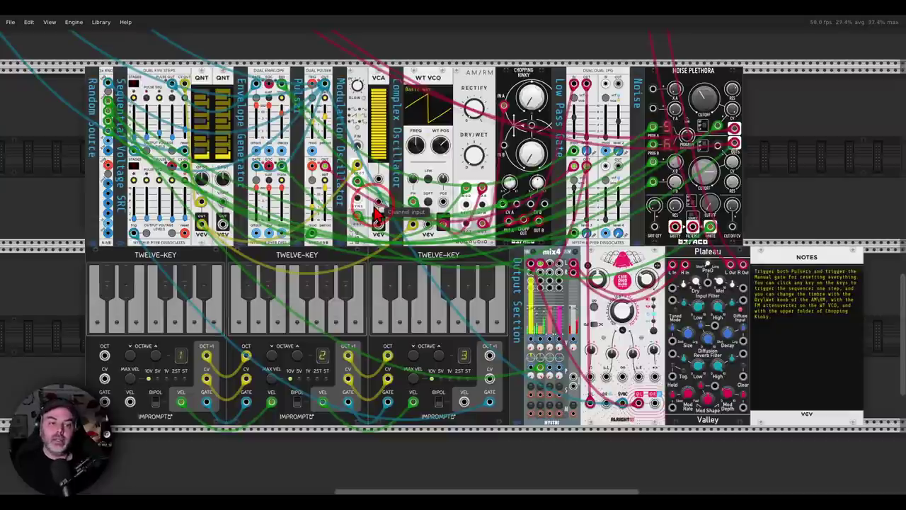
mouse_move(182, 63)
left_mouse_down()
mouse_move(136, 56)
mouse_move(201, 94)
mouse_move(186, 62)
left_mouse_up()
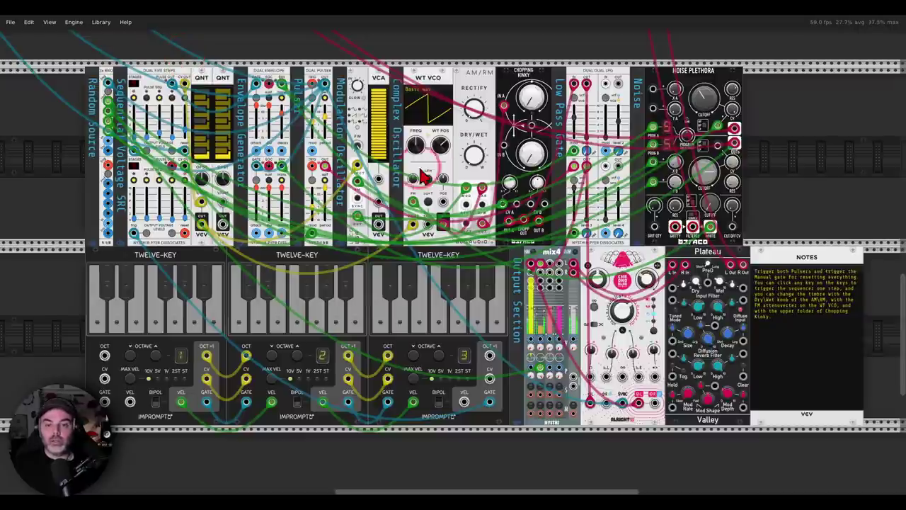
mouse_move(511, 189)
left_mouse_down()
mouse_move(504, 225)
mouse_move(515, 192)
left_mouse_up()
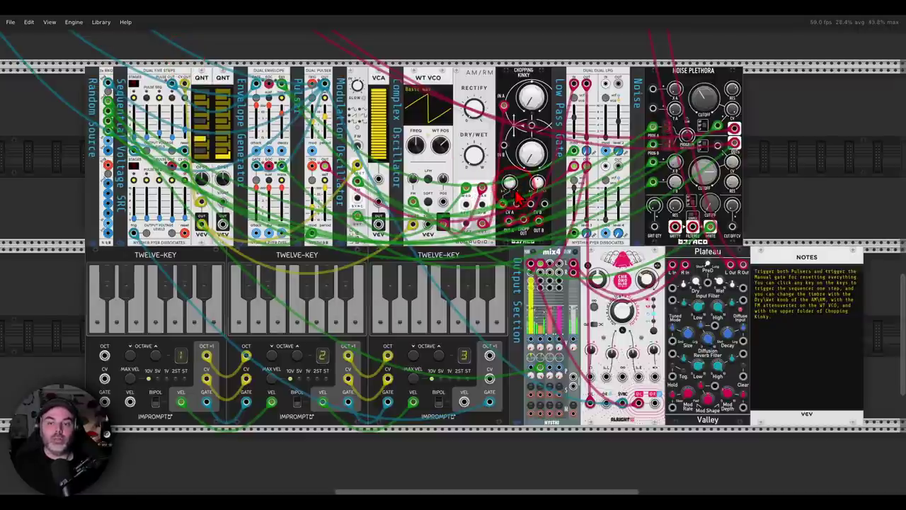
mouse_move(814, 280)
left_mouse_down()
mouse_move(837, 269)
mouse_move(872, 322)
mouse_move(852, 262)
left_mouse_up()
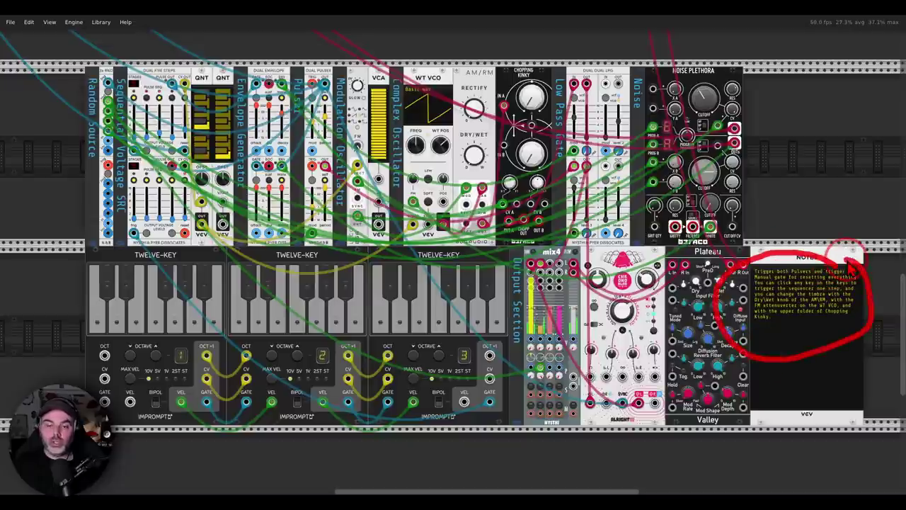
mouse_move(495, 125)
left_mouse_down()
mouse_move(450, 186)
mouse_move(508, 134)
left_mouse_up()
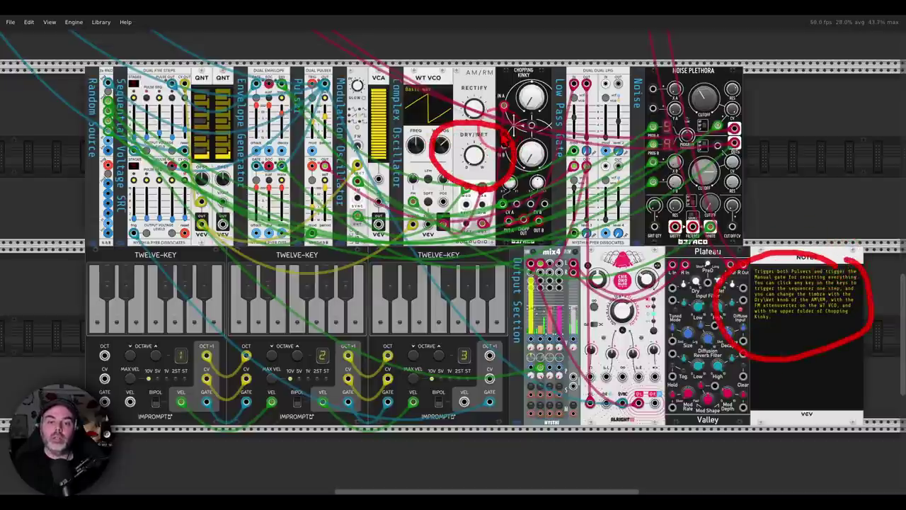
key("Escape")
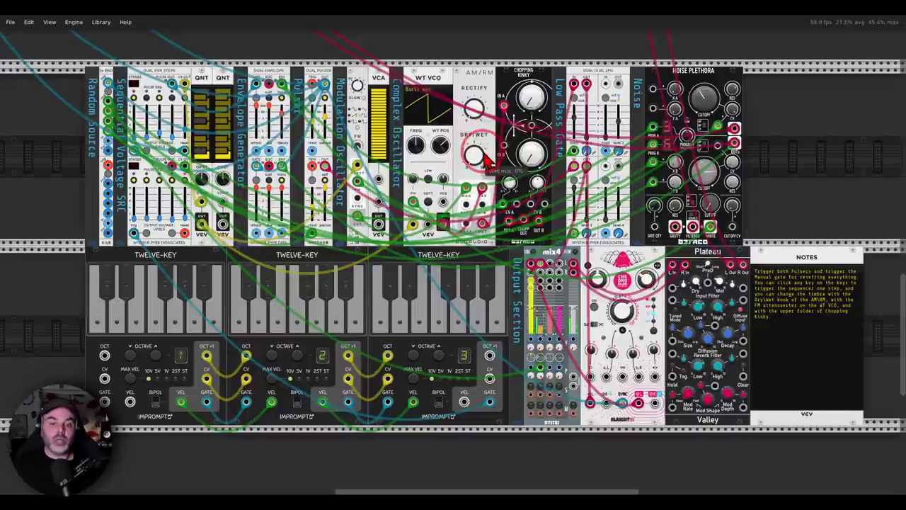
Vary the timbre with the AM/RM Dry/Wet knob, the WT VCO's FM attenuverter up to 100%, and Chopping Kinky's upper folder
mouse_move(476, 155)
left_mouse_down()
mouse_move(476, 64)
mouse_move(476, 155)
left_mouse_up()
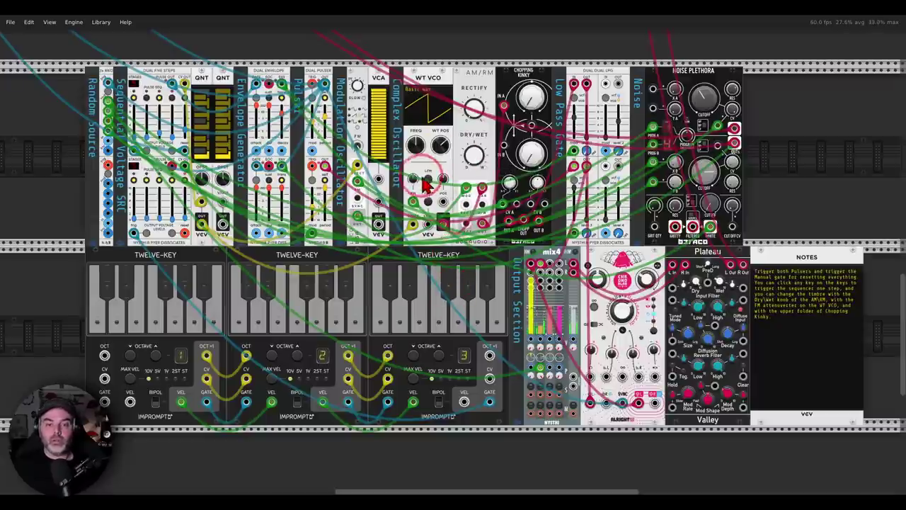
left_click_drag(414, 181, 414, 102)
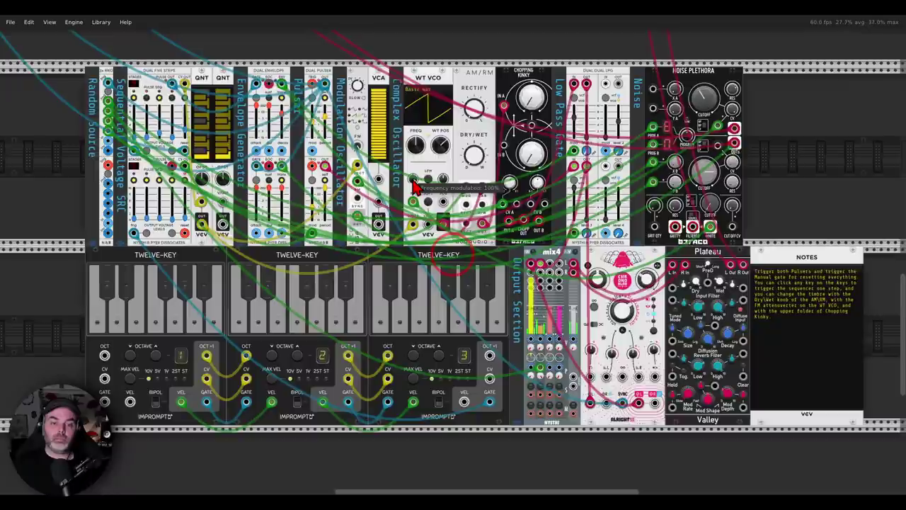
left_click_drag(532, 126, 462, 259)
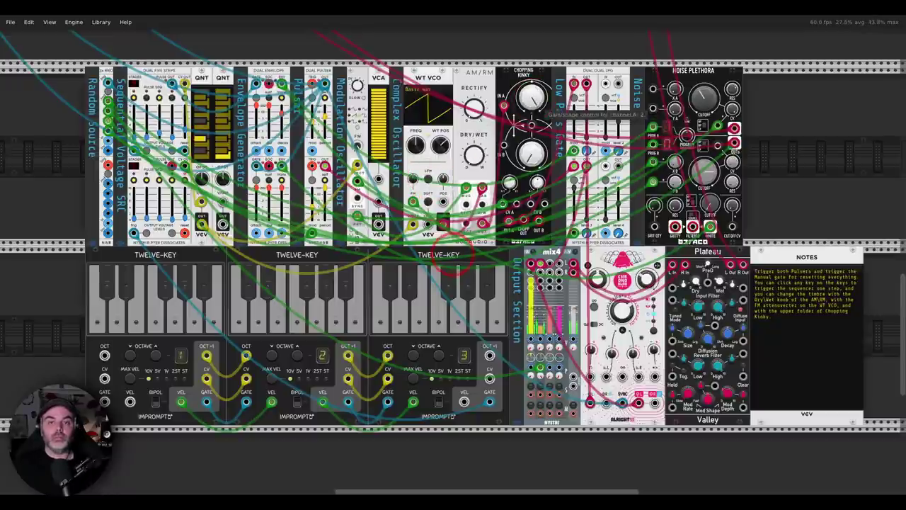
left_click_drag(535, 103, 535, 125)
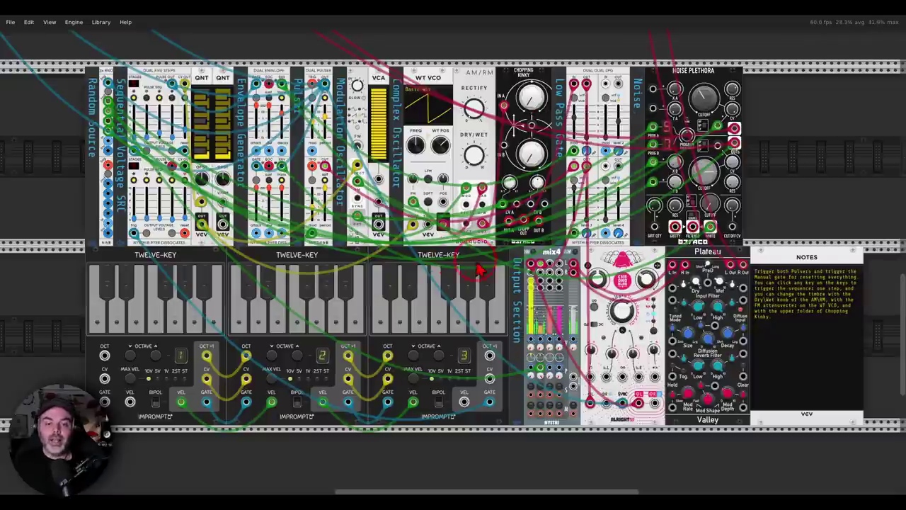
Examine how the three Twelve-Key keyboards connect to the trigger input of the lower Dual Five Steps sequencer
mouse_move(479, 258)
left_mouse_down()
mouse_move(124, 259)
mouse_move(92, 267)
mouse_move(72, 308)
mouse_move(197, 393)
mouse_move(377, 409)
mouse_move(524, 351)
mouse_move(497, 244)
left_mouse_up()
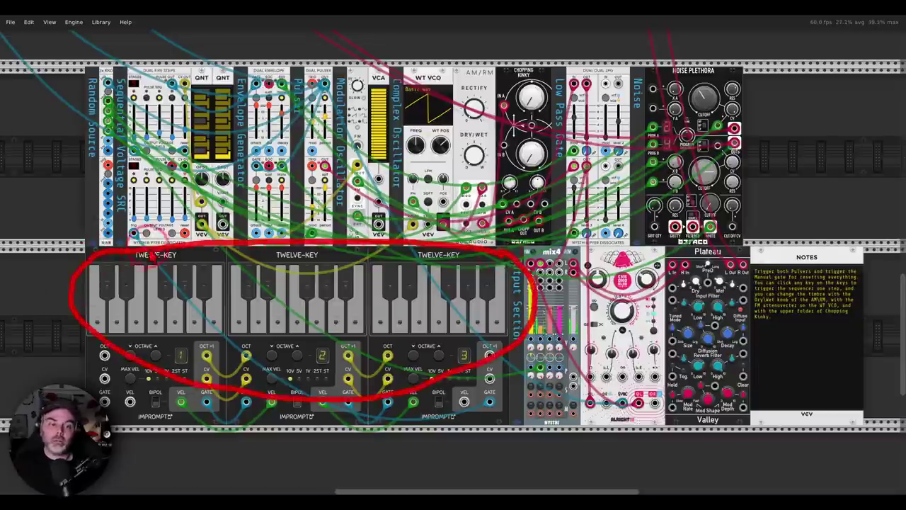
mouse_move(173, 239)
left_mouse_down()
mouse_move(158, 226)
mouse_move(178, 214)
left_mouse_up()
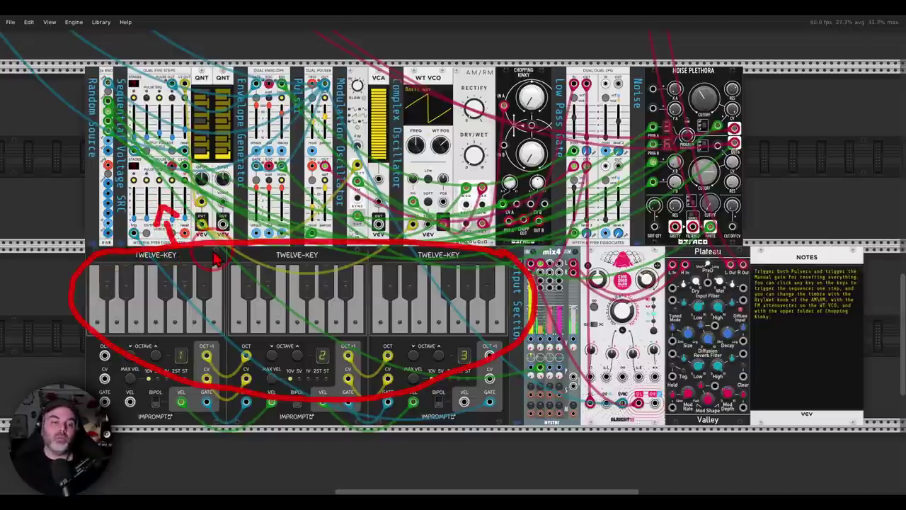
key("Escape")
left_click_drag(153, 229, 144, 239)
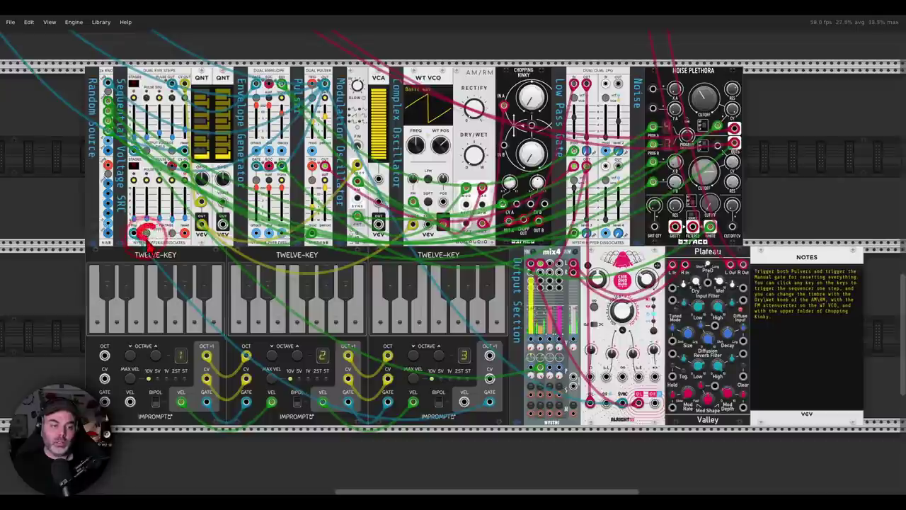
key("ctrl+z")
mouse_move(415, 256)
left_mouse_down()
mouse_move(228, 300)
mouse_move(447, 282)
left_mouse_up()
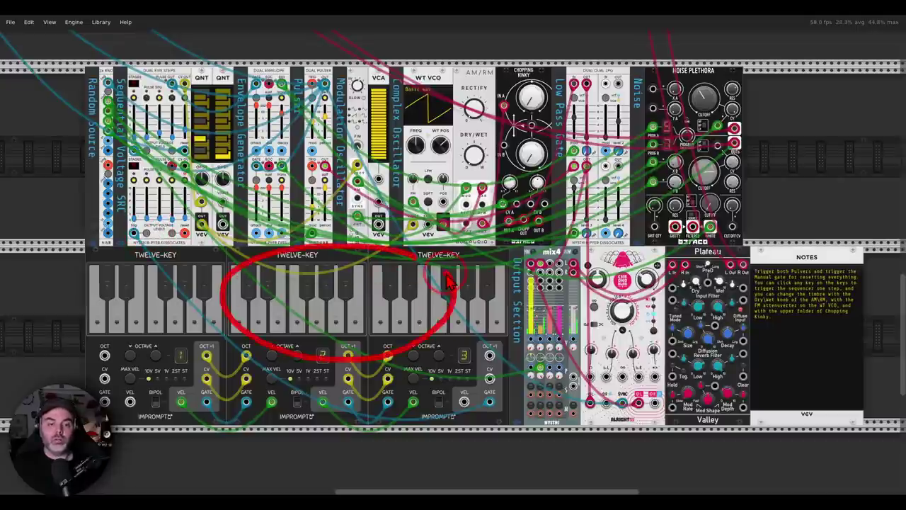
key("e")
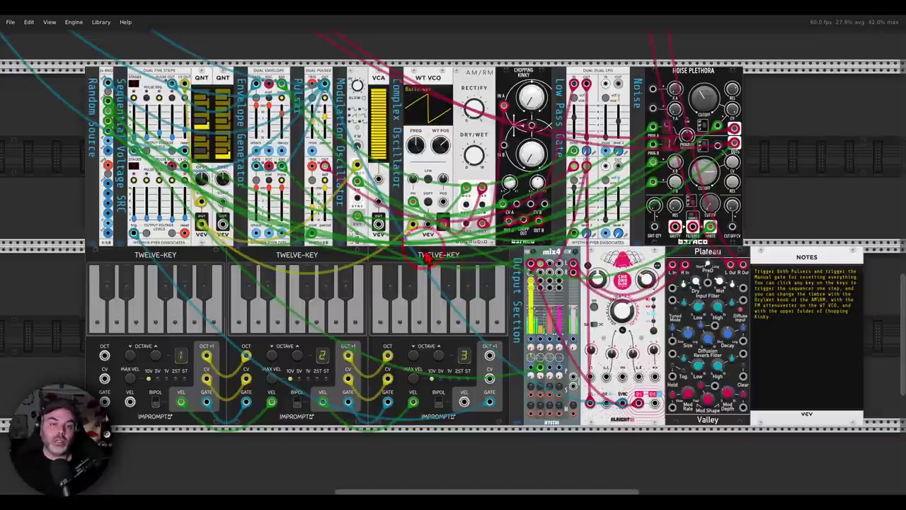
Examine the lower Dual Pulser section and its relation to the lower Dual Five Steps sequencer and the keyboards
mouse_move(331, 165)
left_mouse_down()
mouse_move(302, 165)
mouse_move(295, 252)
mouse_move(318, 255)
mouse_move(345, 228)
mouse_move(331, 156)
left_mouse_up()
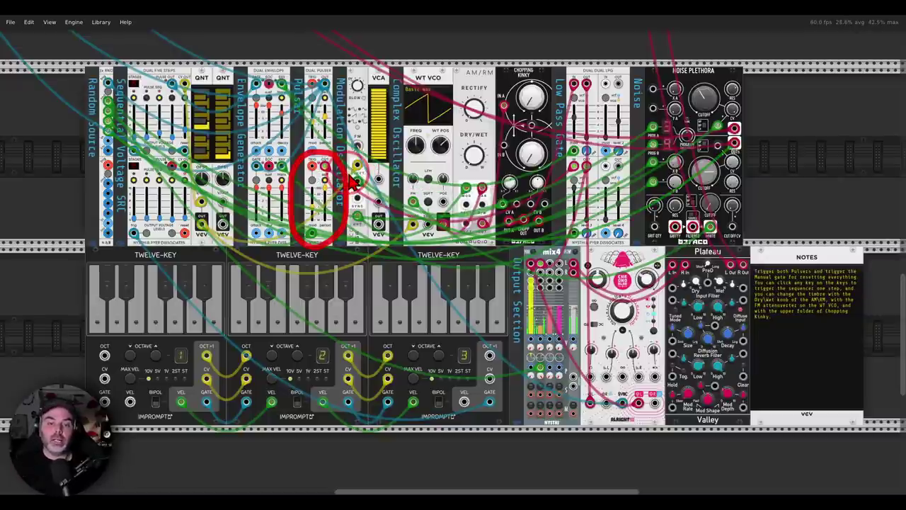
left_click(349, 177)
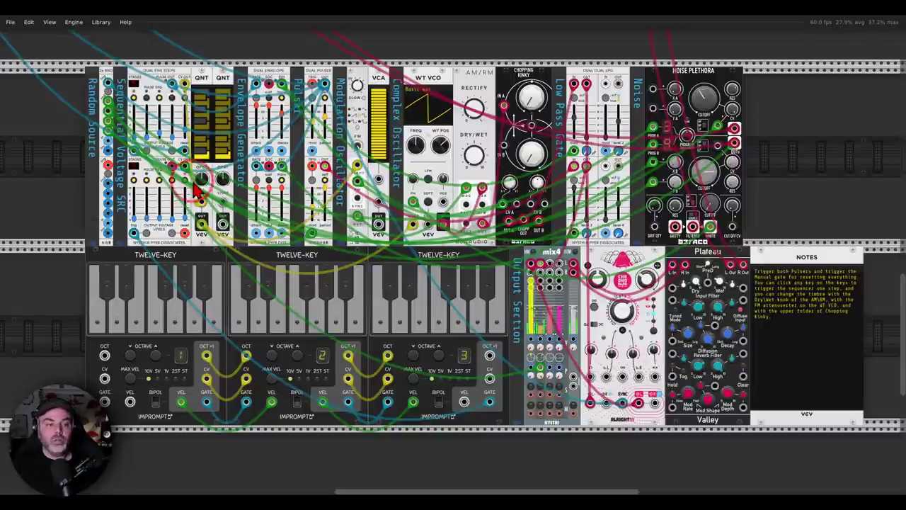
mouse_move(197, 179)
left_mouse_down()
mouse_move(119, 200)
mouse_move(120, 232)
mouse_move(139, 248)
mouse_move(190, 252)
mouse_move(207, 225)
mouse_move(200, 177)
left_mouse_up()
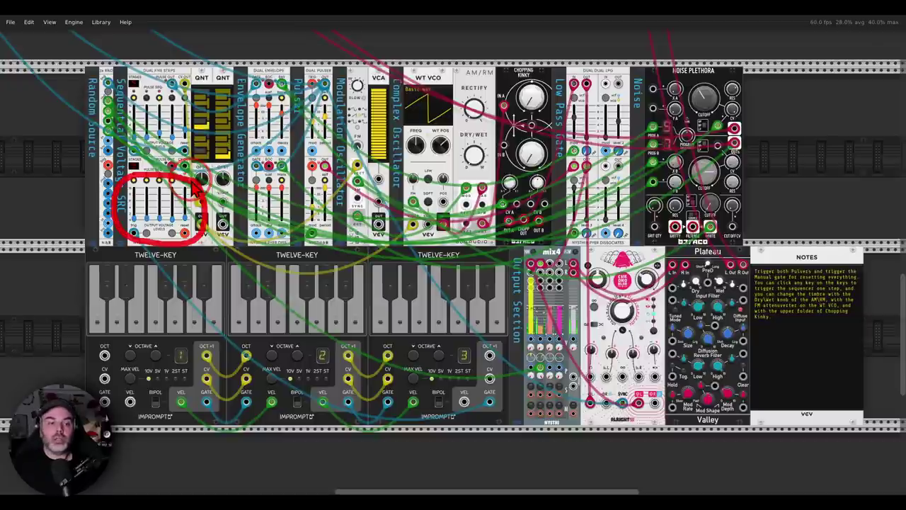
left_click_drag(290, 301, 299, 328)
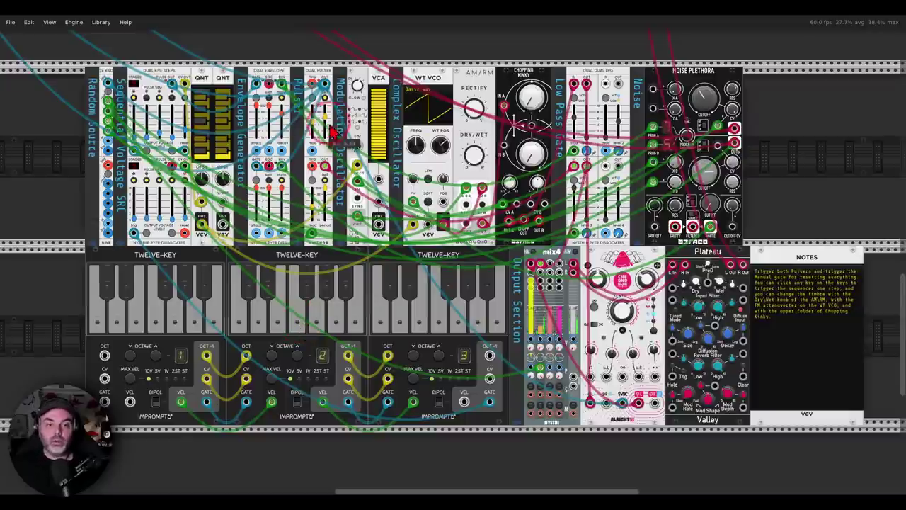
mouse_move(335, 160)
left_mouse_down()
mouse_move(293, 208)
mouse_move(346, 175)
left_mouse_up()
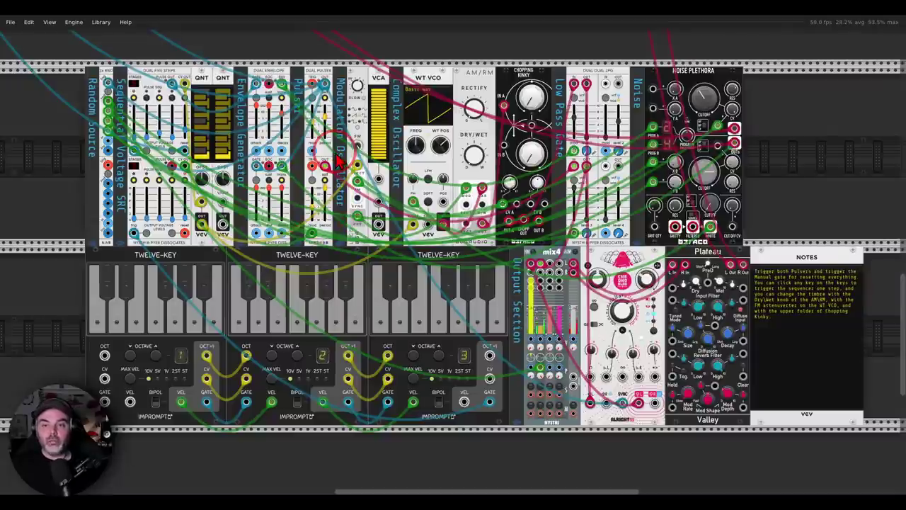
Trigger the Manual Gate beside the GATE-SEQ-64 to reset the sequencers
left_click(756, 101)
mouse_move(626, 252)
left_mouse_down()
mouse_move(759, 248)
mouse_move(775, 122)
mouse_move(751, 94)
left_mouse_up()
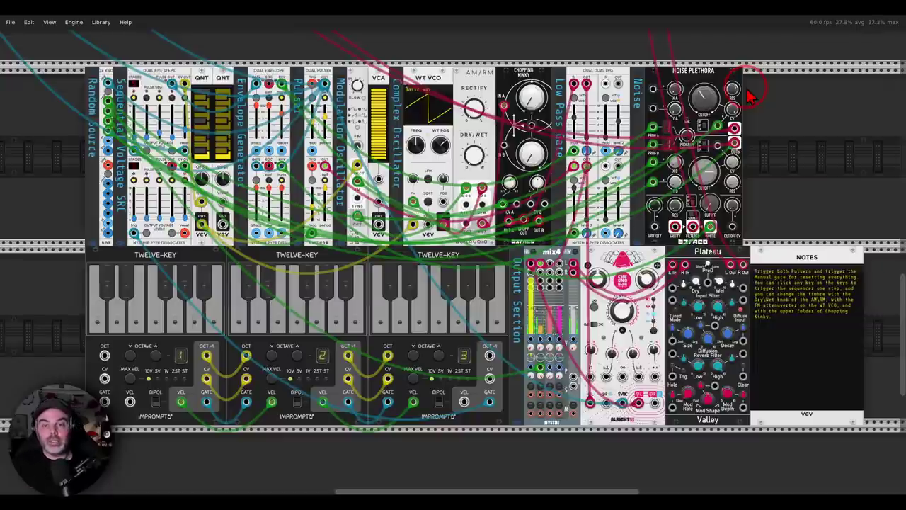
left_click_drag(452, 74, 656, 240)
left_click_drag(410, 177, 404, 443)
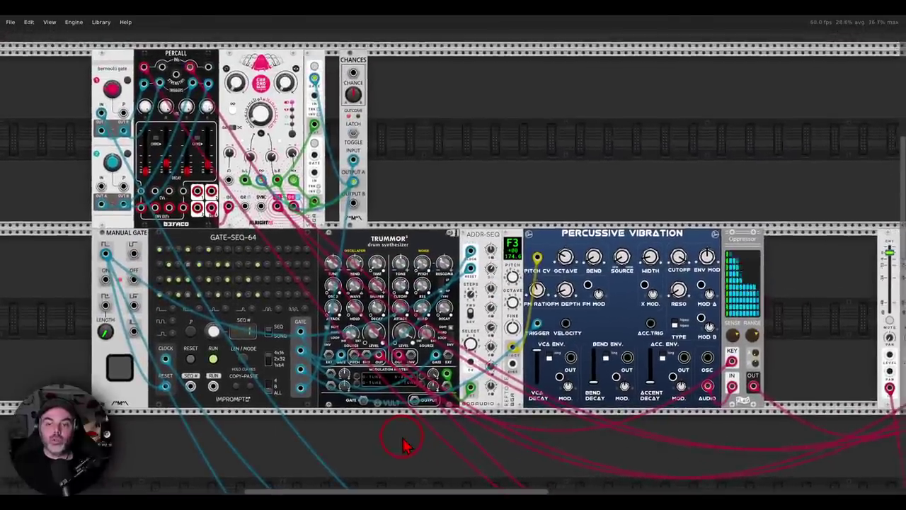
left_click(117, 371)
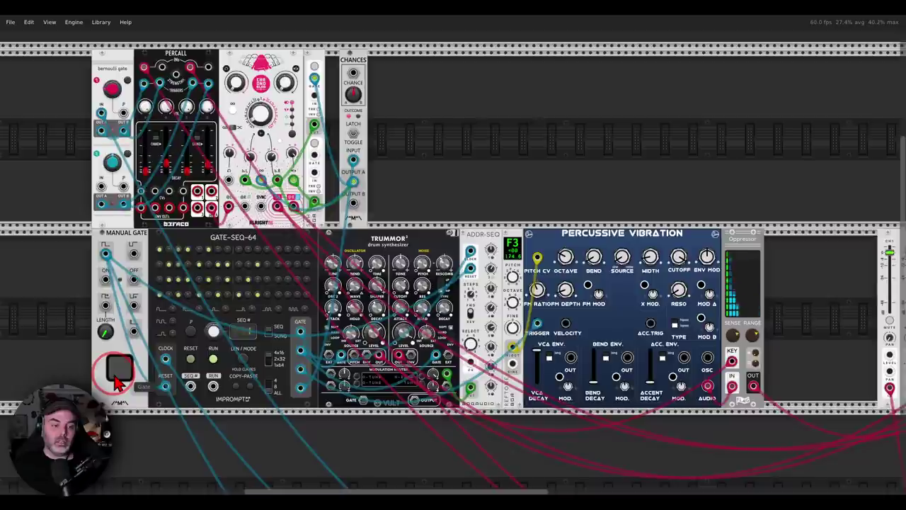
Examine the percussion modules around the GATE-SEQ-64, including Trummor², Percussive Vibration and the Percall row above
left_click(672, 465)
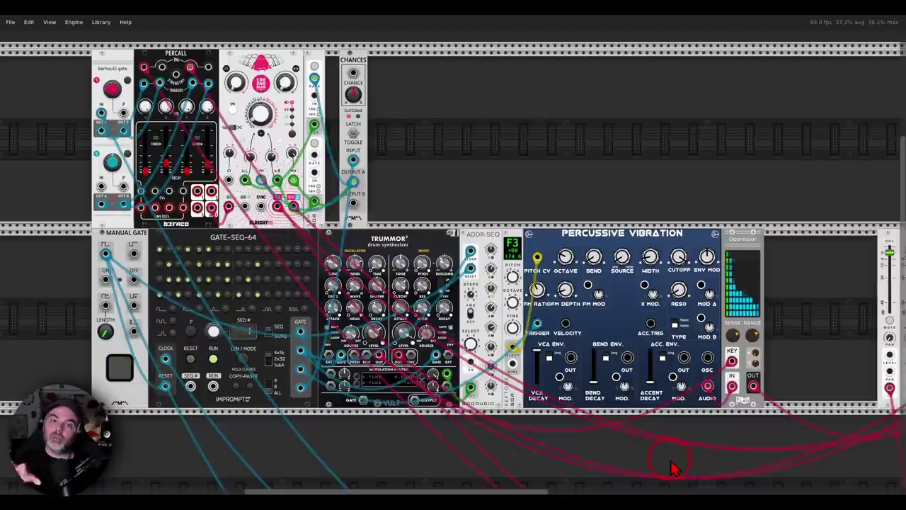
left_click_drag(668, 455, 652, 449)
left_click(453, 344)
left_click(378, 230)
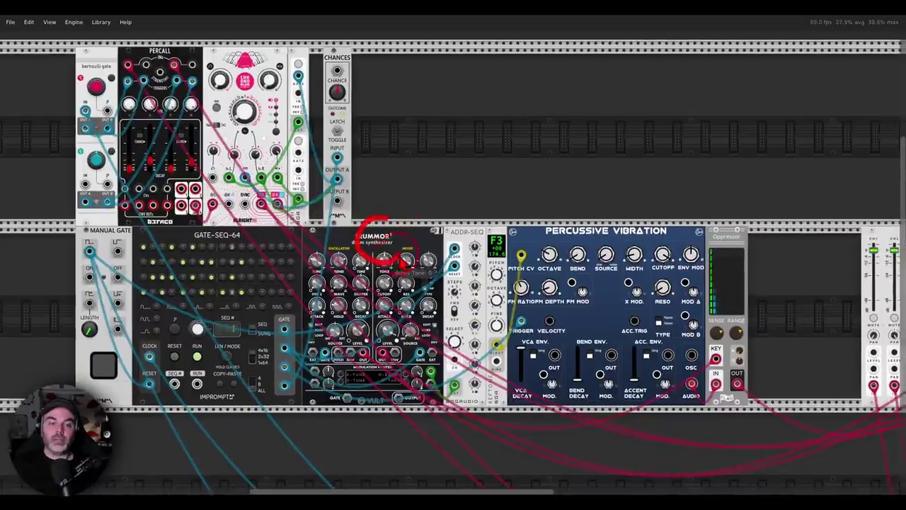
left_click(620, 207)
mouse_move(662, 215)
left_mouse_down()
mouse_move(542, 215)
mouse_move(560, 294)
mouse_move(676, 237)
mouse_move(670, 214)
left_mouse_up()
mouse_move(280, 69)
left_mouse_down()
mouse_move(226, 35)
mouse_move(139, 48)
mouse_move(126, 108)
mouse_move(276, 156)
mouse_move(315, 104)
mouse_move(281, 56)
left_mouse_up()
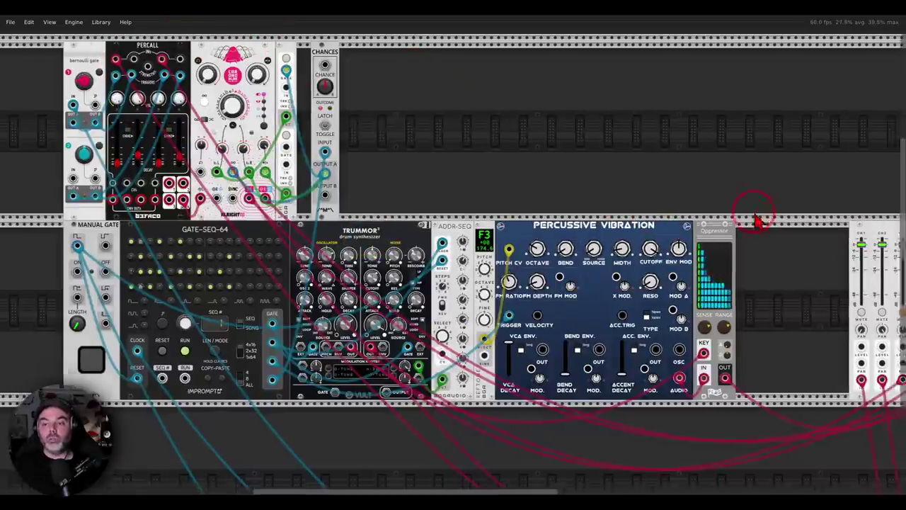
Unmute channels 3 to 7 on the MIX8 mixer to bring in the percussion
left_click_drag(752, 219, 310, 146)
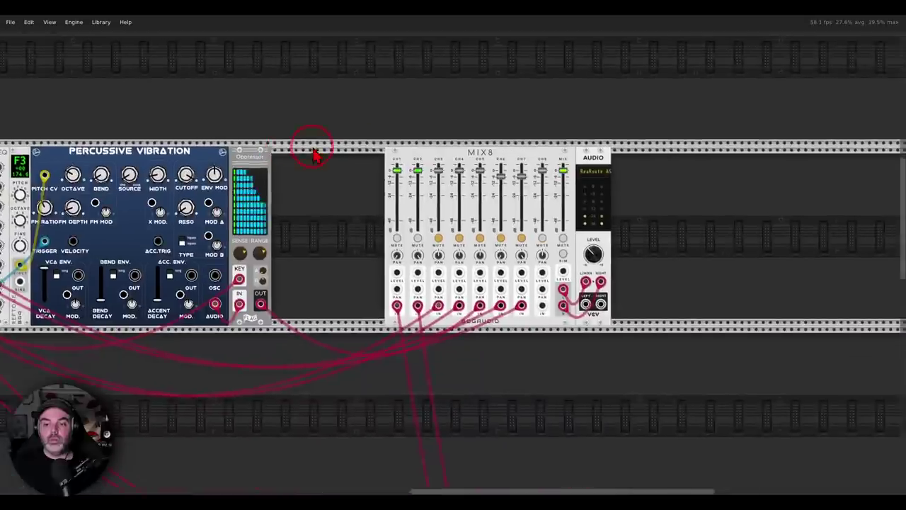
left_click(462, 239)
left_click(483, 239)
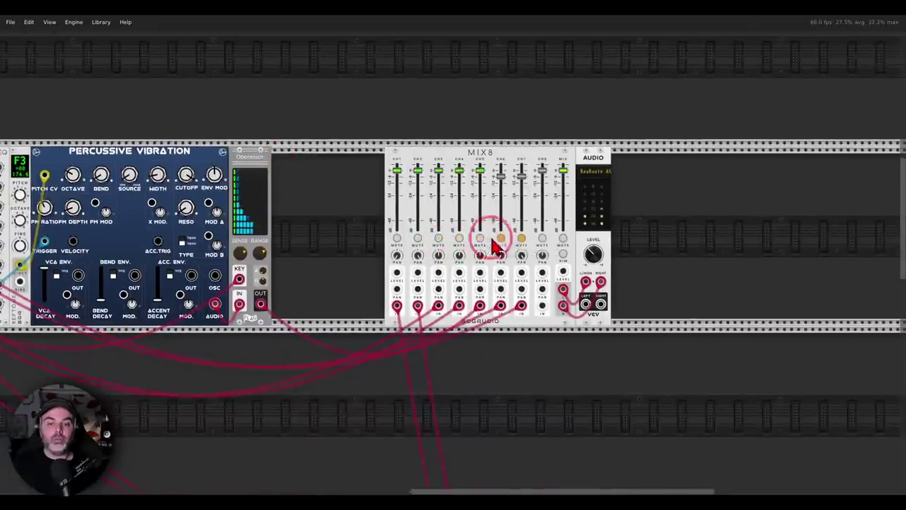
left_click(521, 239)
left_click(502, 239)
left_click_drag(382, 426, 524, 86)
left_click_drag(463, 191, 558, 55)
left_click_drag(538, 189, 518, 210)
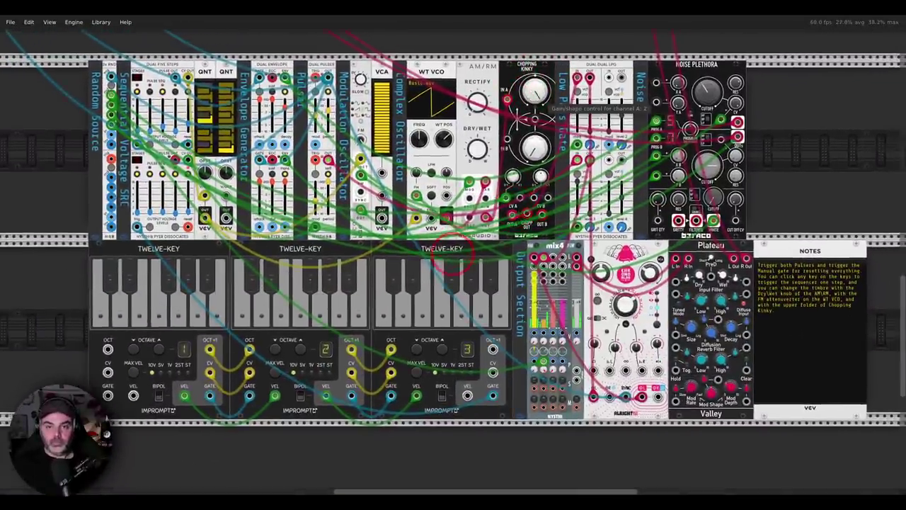
left_click(445, 323)
left_click(479, 147)
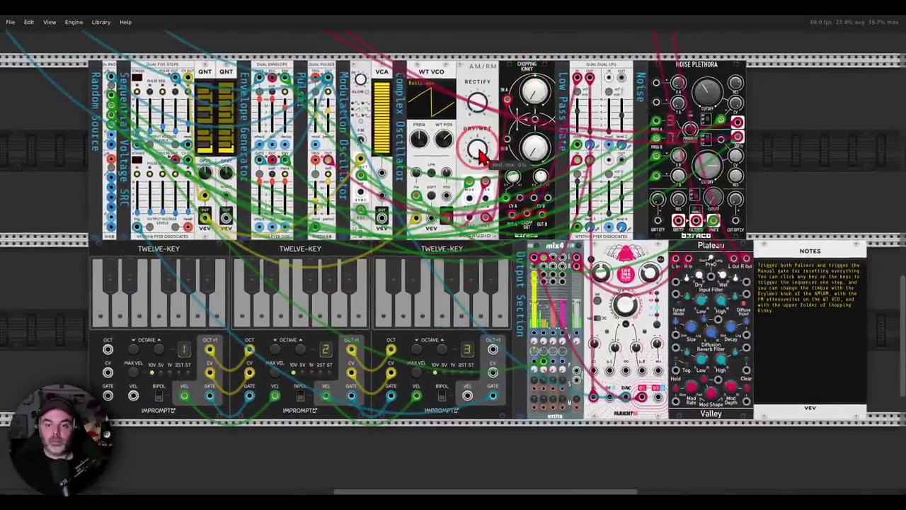
left_click(459, 315)
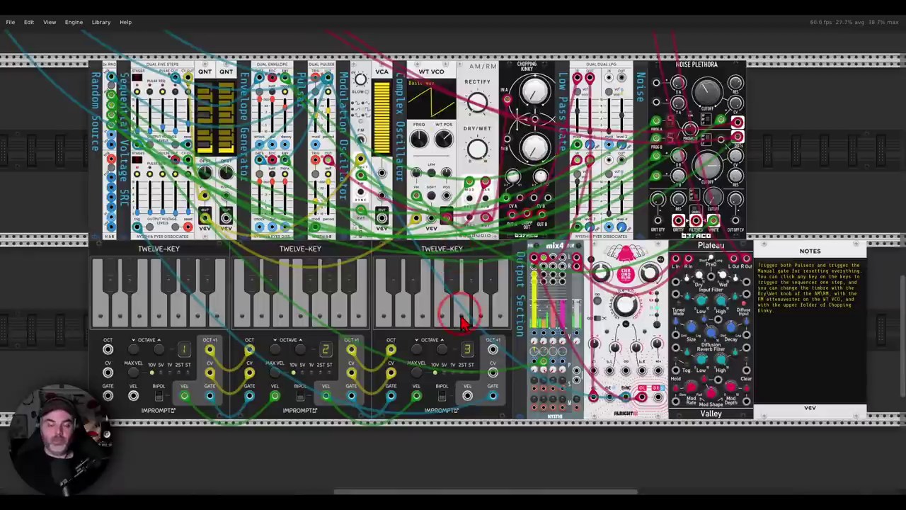
left_click(480, 147)
left_click(447, 164)
left_click(445, 317)
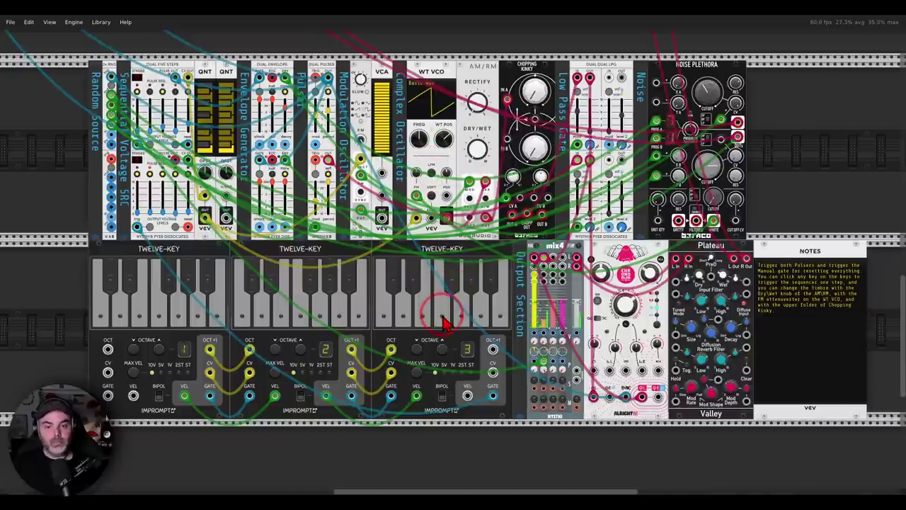
left_click_drag(534, 95, 534, 99)
left_click(438, 326)
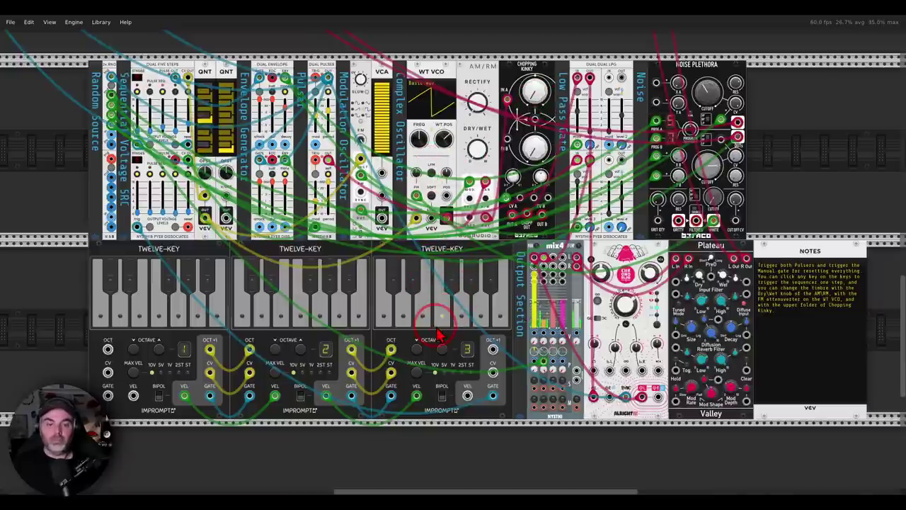
mouse_move(417, 174)
left_mouse_down()
mouse_move(417, 185)
mouse_move(416, 174)
left_mouse_up()
left_click(443, 313)
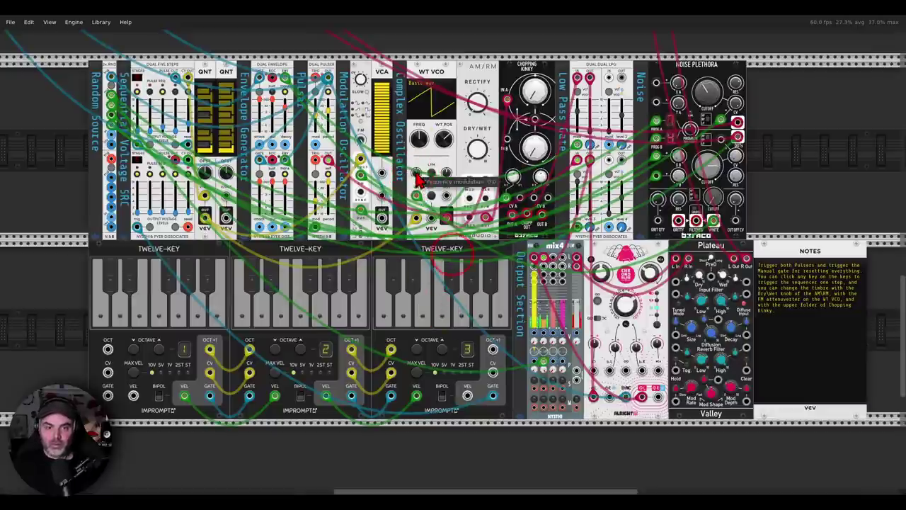
left_click_drag(543, 101, 543, 97)
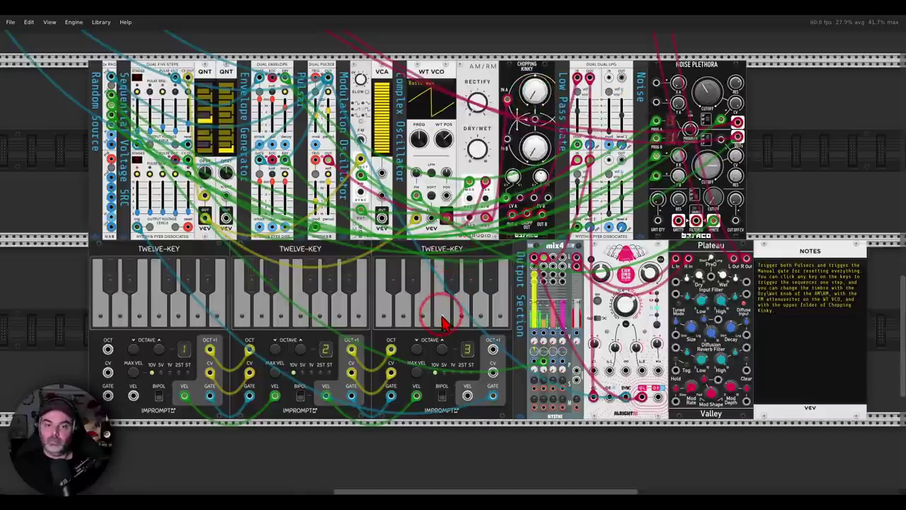
Set the AM/RM wet mix to 100% and play a run of notes on the third Twelve-Key
left_click_drag(482, 159, 482, 135)
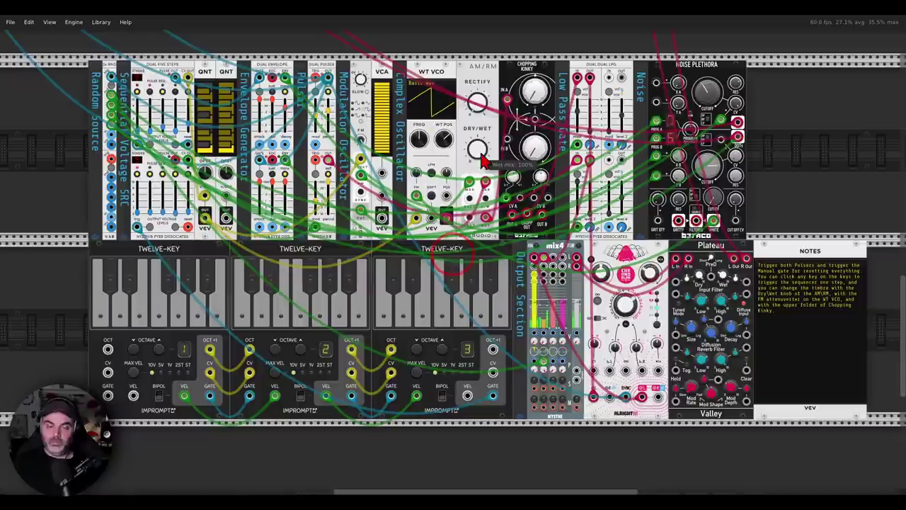
left_click(446, 301)
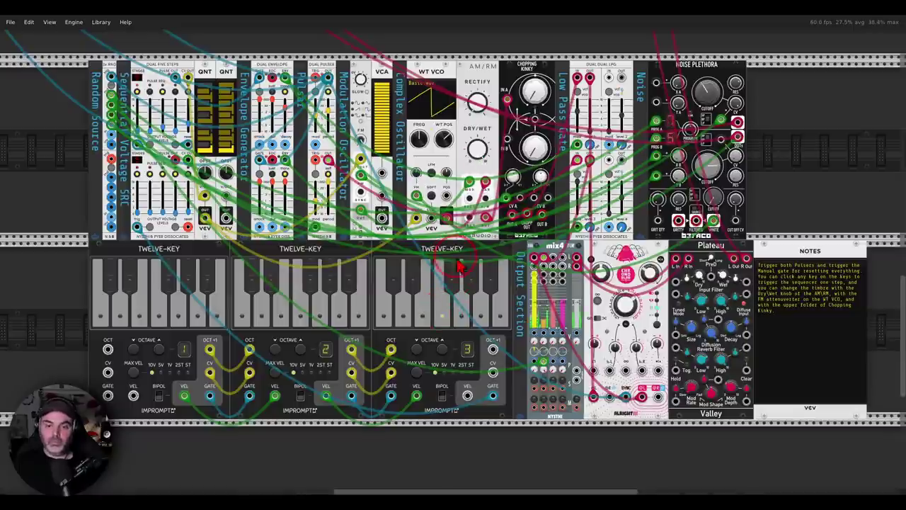
left_click(452, 296)
left_click(447, 319)
left_click(445, 304)
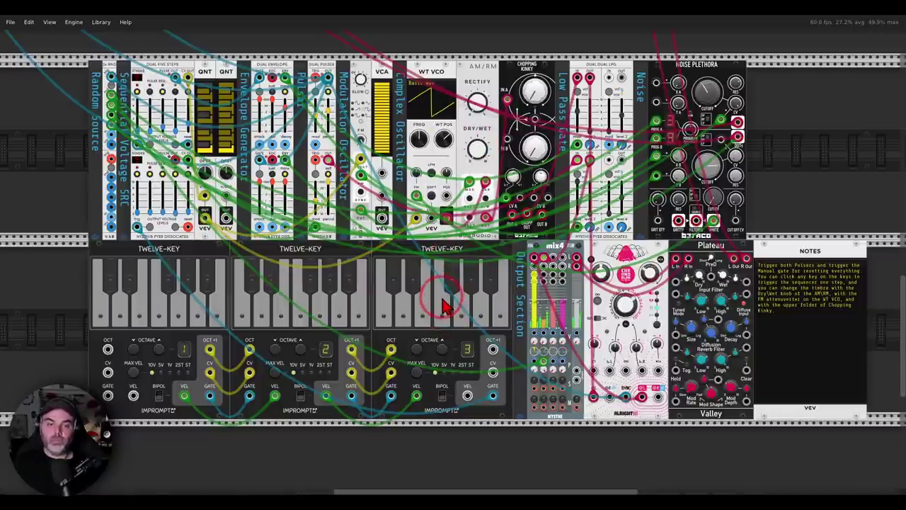
left_click(427, 320)
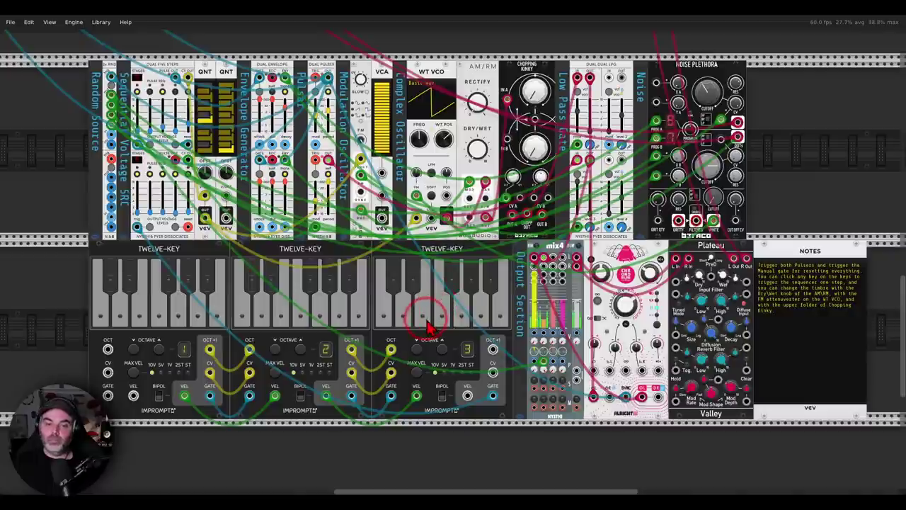
left_click_drag(476, 150, 480, 167)
left_click_drag(534, 97, 534, 77)
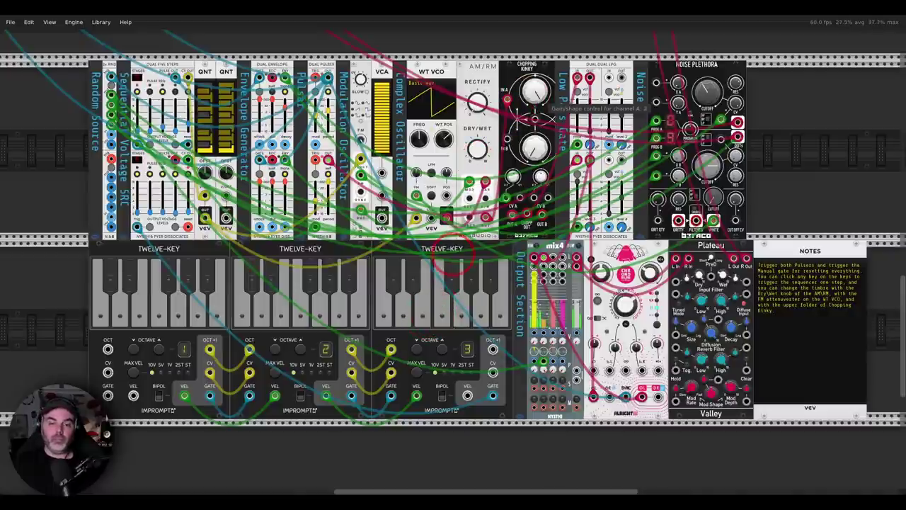
Point out the Dual Dual LPG, Dual Pulser, Dual Envelope and Dual Five Steps modules by circling their titles
left_click(789, 203)
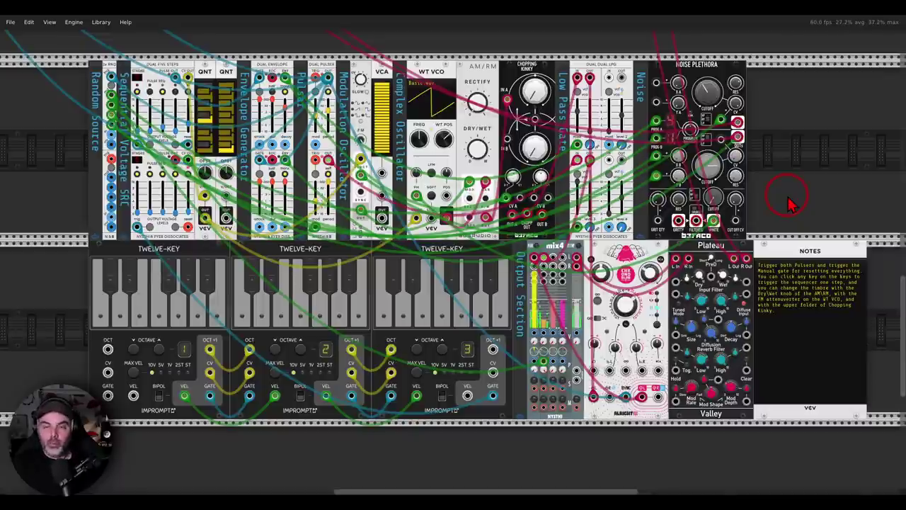
left_click_drag(630, 58, 623, 58)
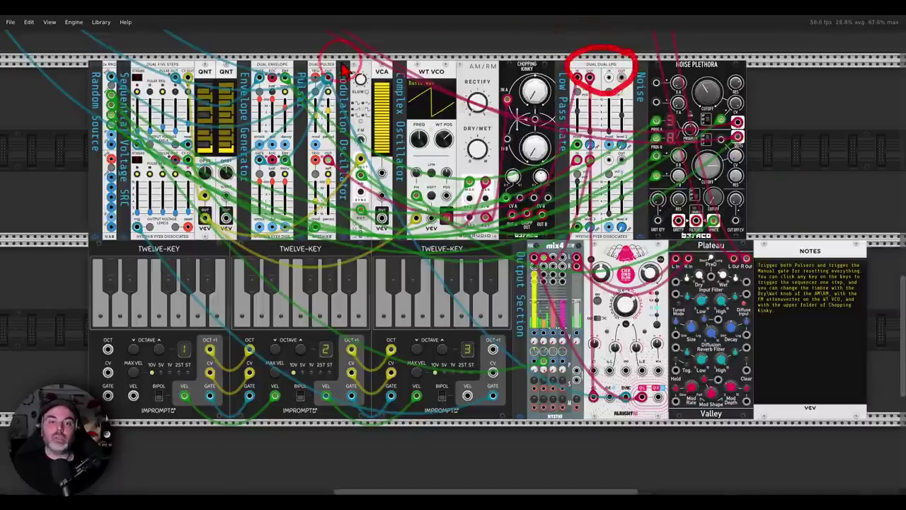
mouse_move(330, 60)
left_mouse_down()
mouse_move(311, 78)
mouse_move(336, 55)
mouse_move(294, 55)
left_mouse_up()
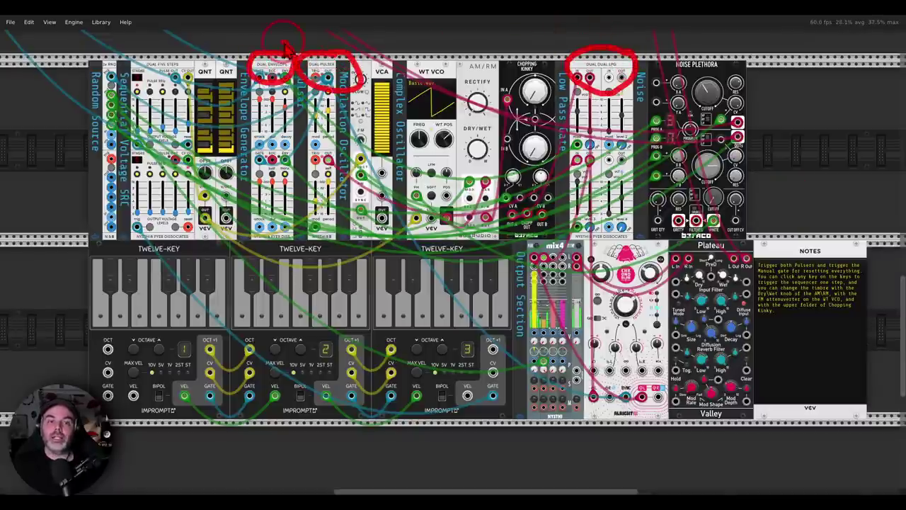
mouse_move(178, 54)
left_mouse_down()
mouse_move(146, 95)
mouse_move(168, 60)
left_mouse_up()
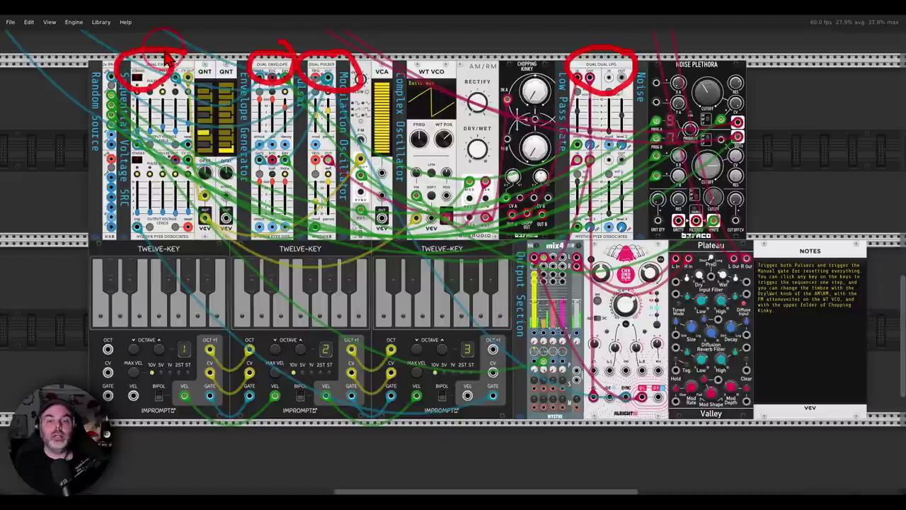